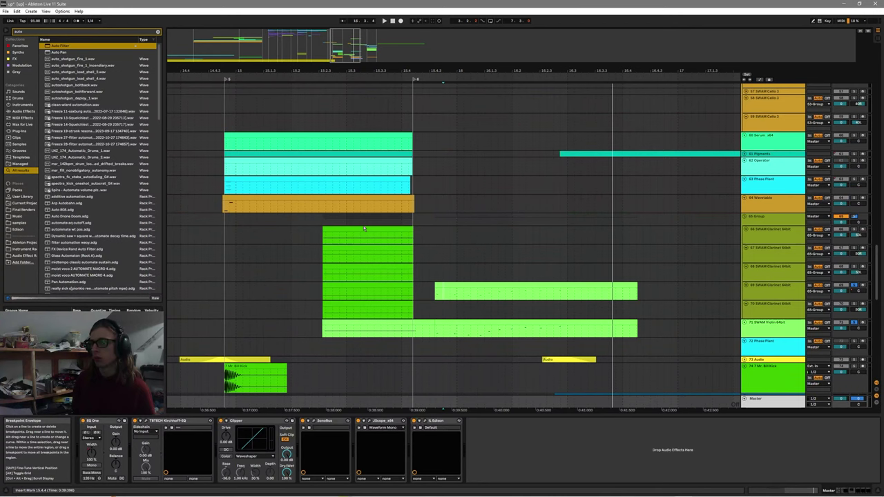
# - Clear the solo on the SWAM Clarinet and SWAM Violin tracks and play the arrangement from the start of the stacked clarinet clips
pyautogui.click(427, 325)
pyautogui.click(446, 285)
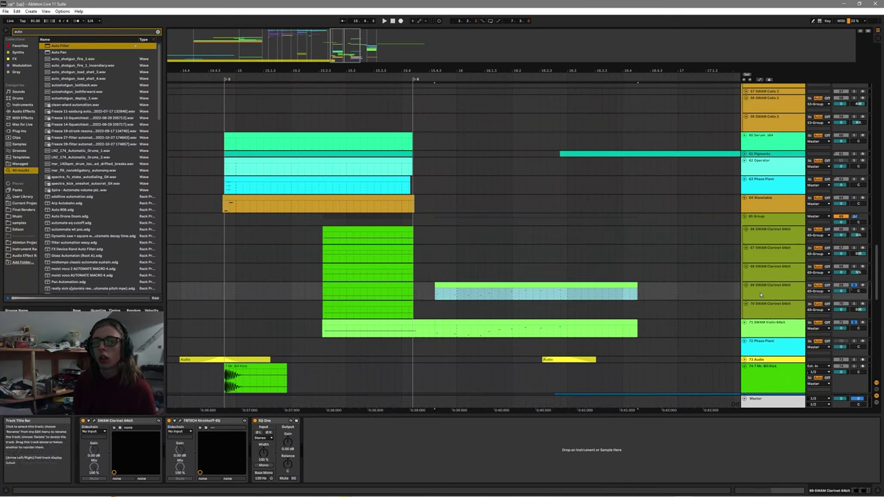
pyautogui.click(855, 322)
pyautogui.click(378, 229)
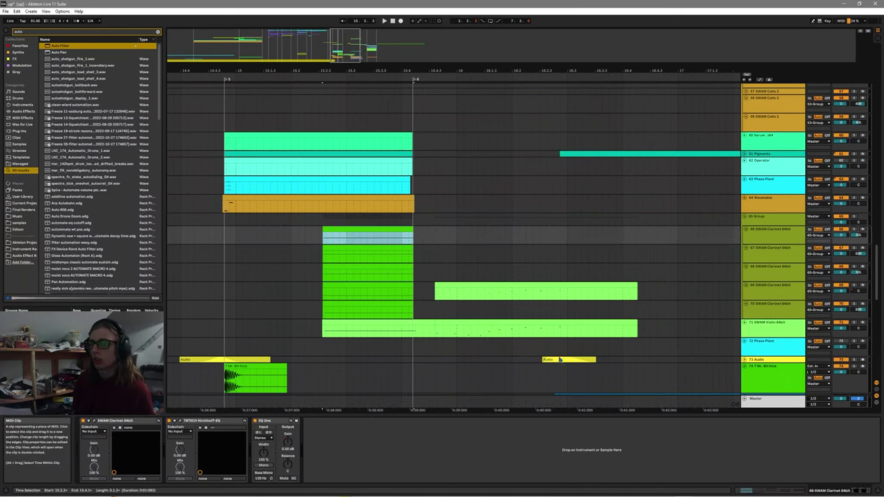
pyautogui.click(323, 220)
pyautogui.hscroll(-2, 557, 320)
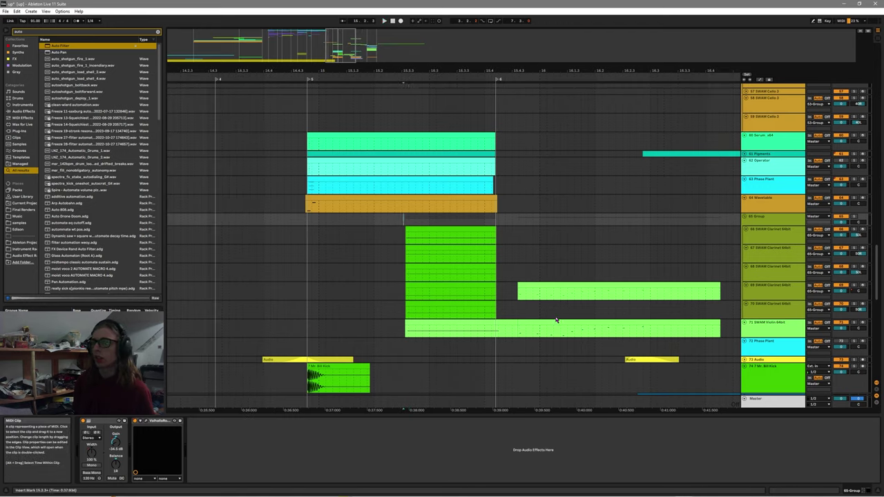
pyautogui.press('space')
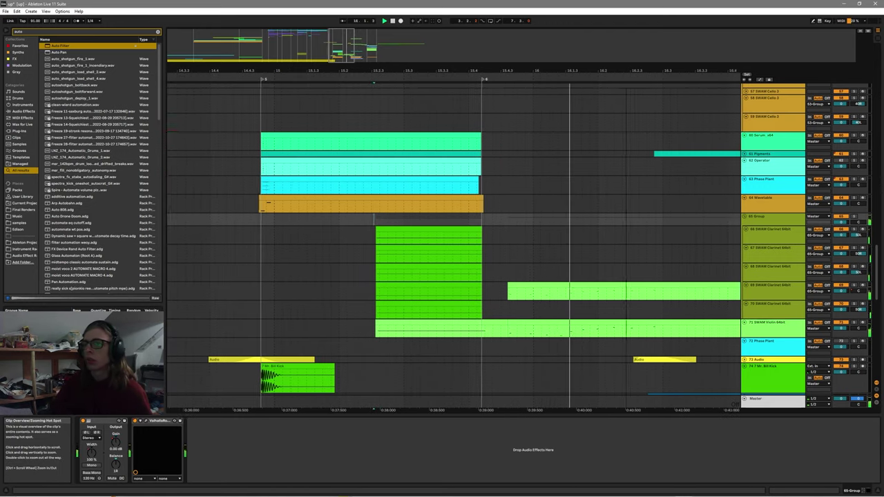
# - Select the clip on track 69 SWAM Clarinet and show its Balance automation
pyautogui.click(466, 288)
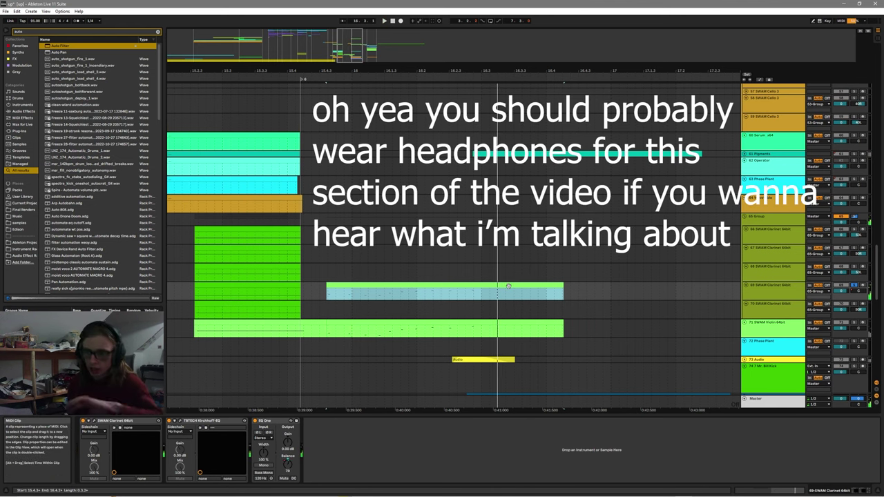
pyautogui.press('a')
pyautogui.click(334, 322)
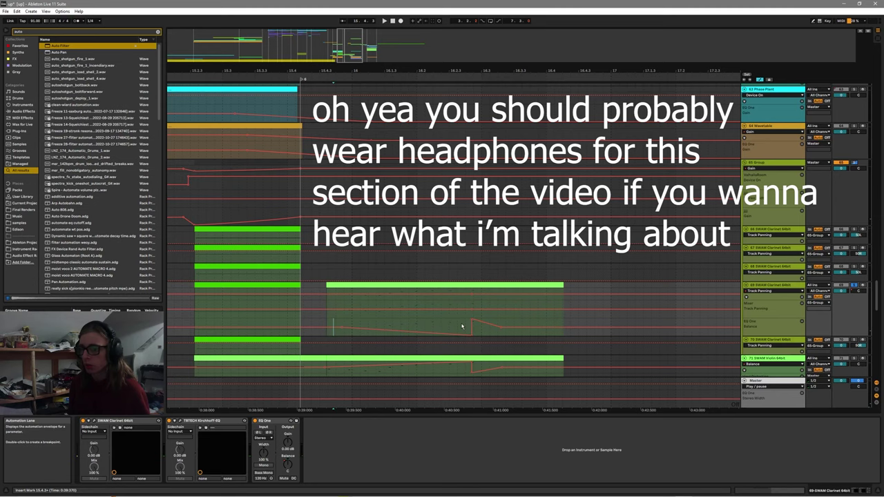
pyautogui.click(463, 325)
# - Solo the SWAM Violin track, listen to its melody, and hide the automation lanes
pyautogui.click(375, 358)
pyautogui.press('s')
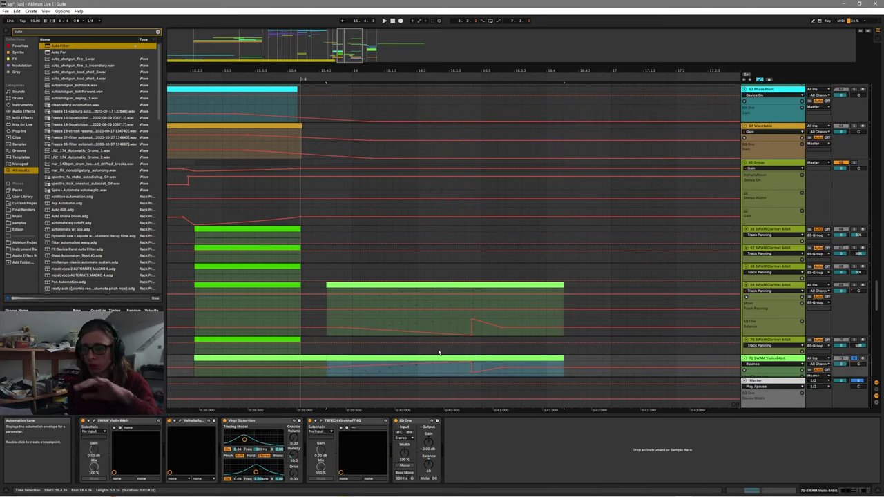
pyautogui.press('space')
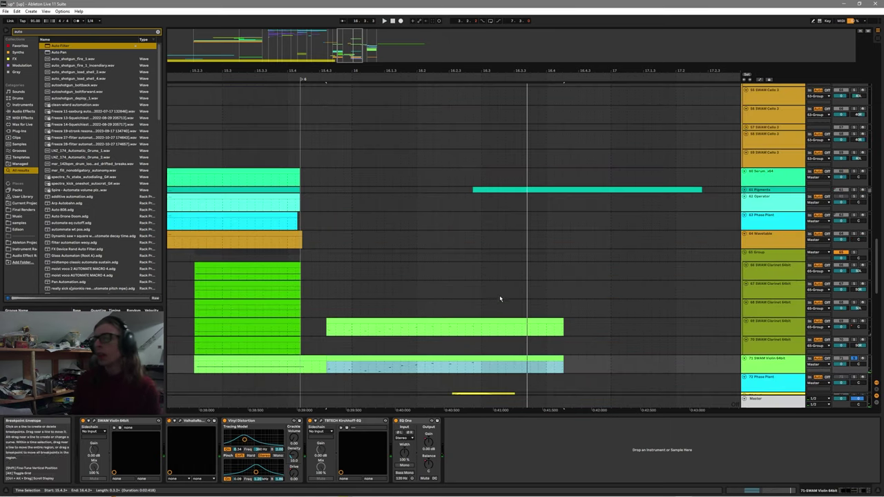
pyautogui.press('a')
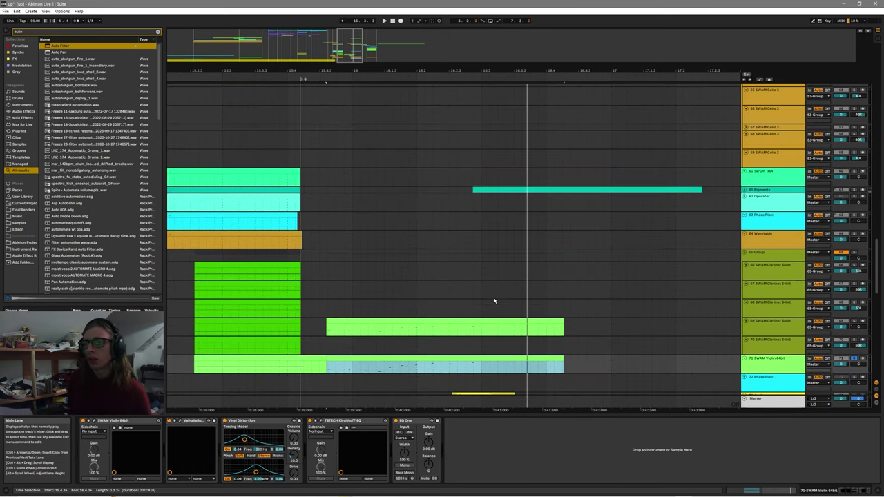
pyautogui.hscroll(-1, 485, 305)
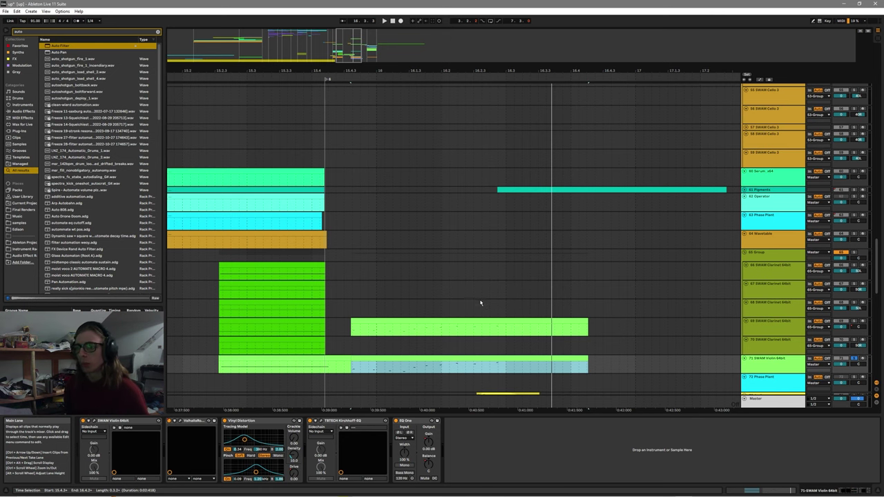
pyautogui.click(768, 322)
pyautogui.press('a')
pyautogui.press('a')
pyautogui.scroll(-5, 467, 282)
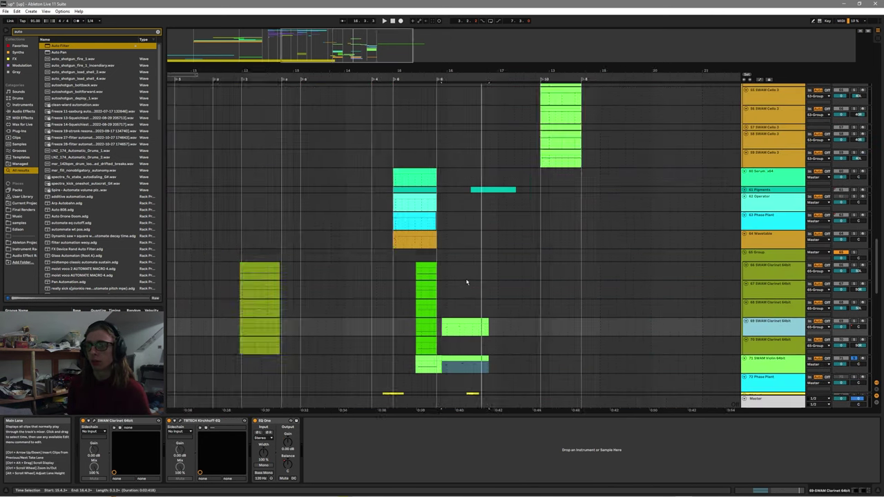
pyautogui.scroll(3, 466, 281)
pyautogui.scroll(-2, 477, 281)
pyautogui.scroll(2, 487, 280)
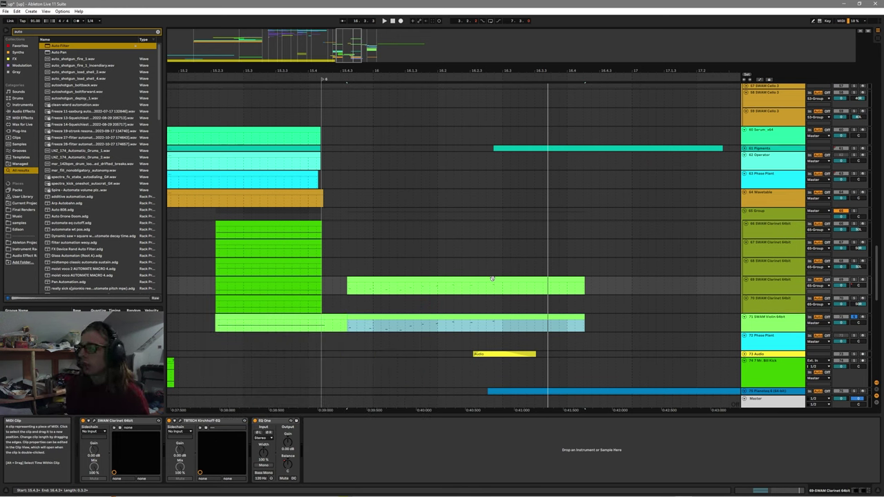
# - Show the automation lanes and examine the abrupt Balance change in the clarinet and violin melody clips up close
pyautogui.click(492, 279)
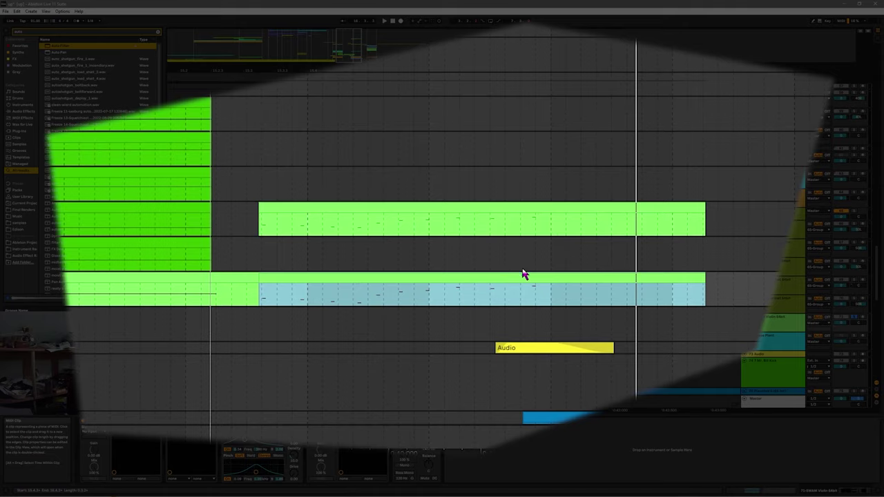
pyautogui.scroll(5, 542, 270)
pyautogui.press('a')
pyautogui.scroll(5, 503, 270)
pyautogui.click(418, 286)
pyautogui.scroll(5, 432, 284)
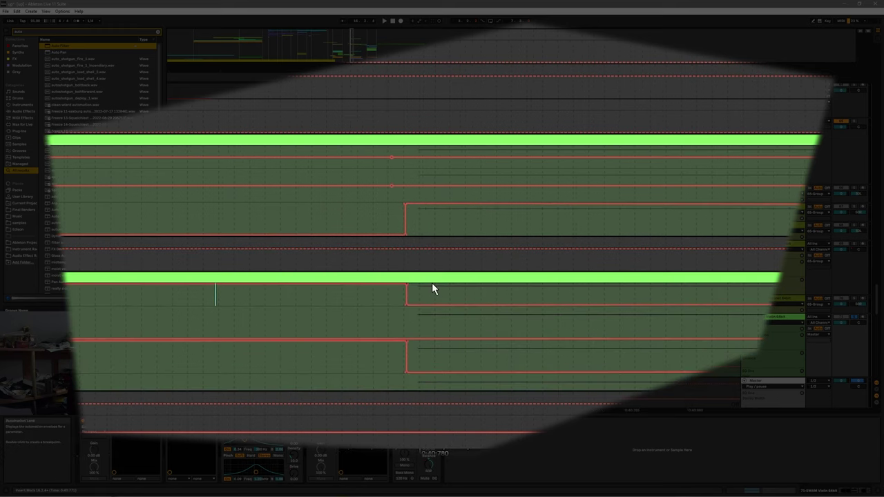
pyautogui.scroll(-4, 427, 284)
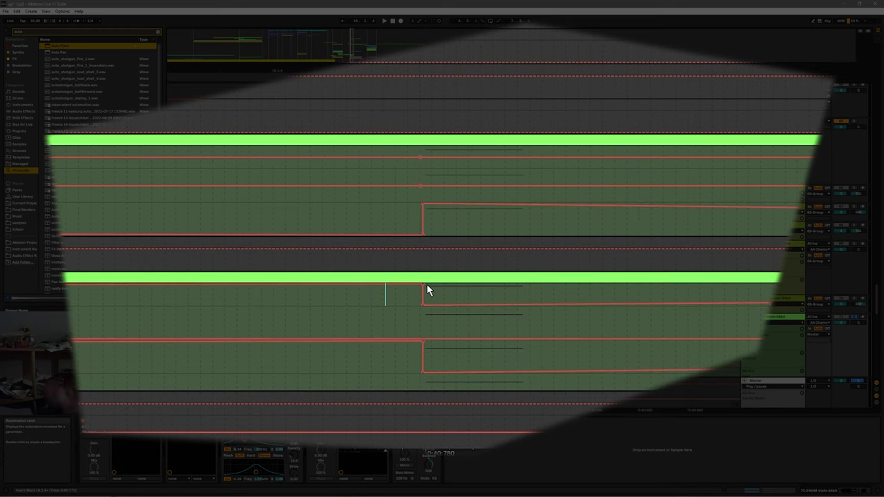
pyautogui.scroll(-8, 426, 282)
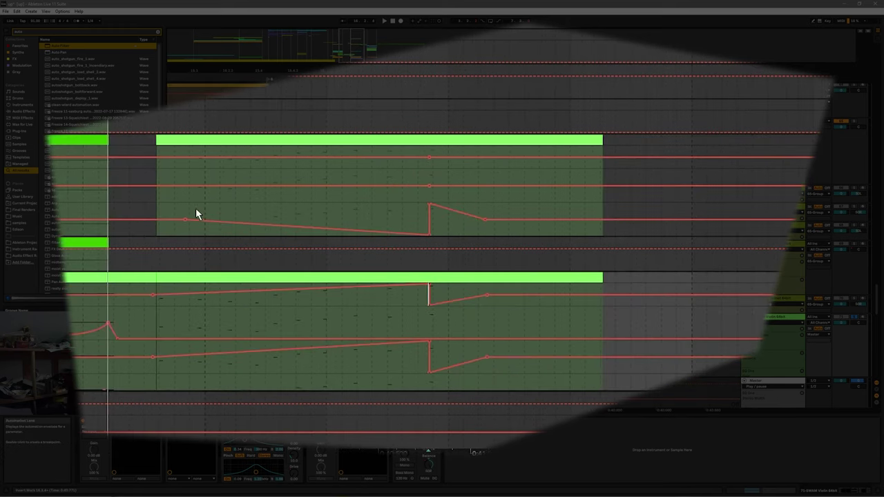
# - Play the clarinet and violin melodies across the Balance jump and hide the automation lanes
pyautogui.click(195, 214)
pyautogui.press('space')
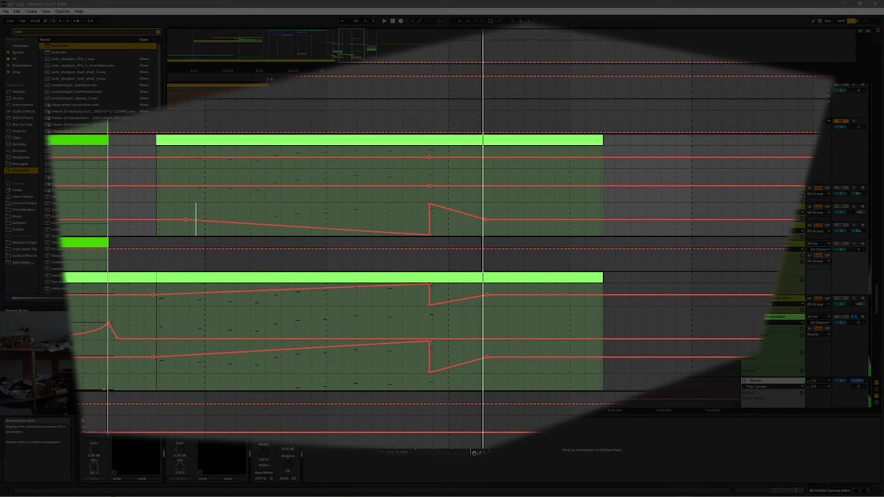
pyautogui.press('a')
pyautogui.press('a')
pyautogui.press('a')
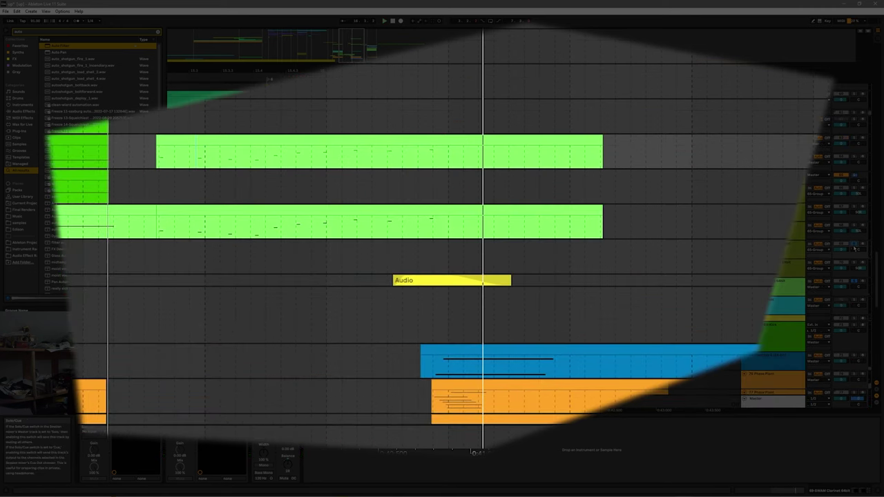
pyautogui.click(424, 159)
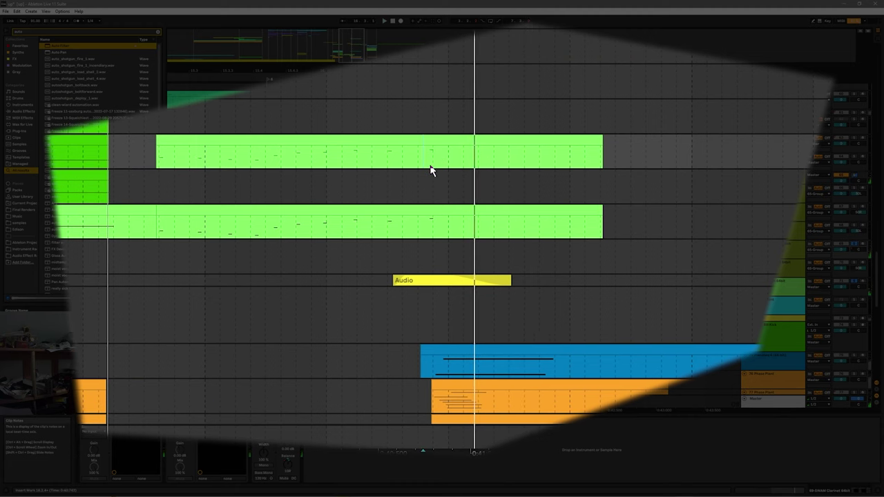
# - Show the automation lanes again, examine the vertical step in the clarinet's Balance envelope up close, and return to the clip view
pyautogui.press('a')
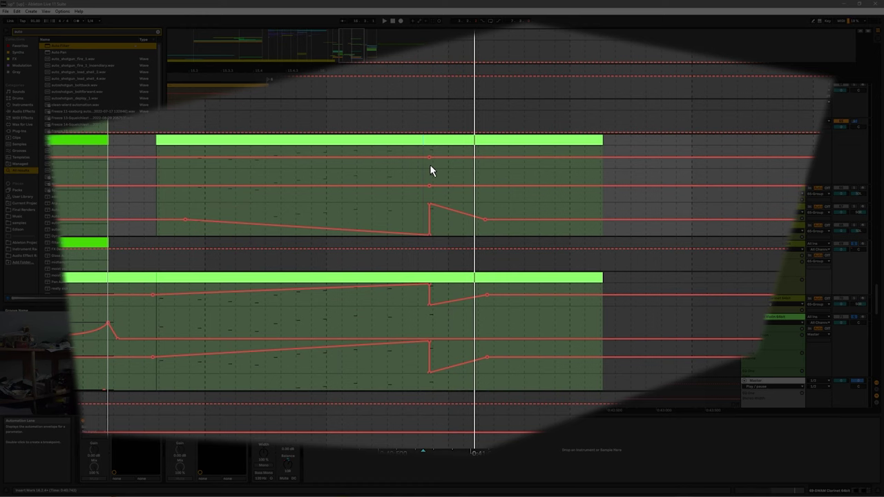
pyautogui.scroll(10, 434, 202)
pyautogui.moveTo(406, 235)
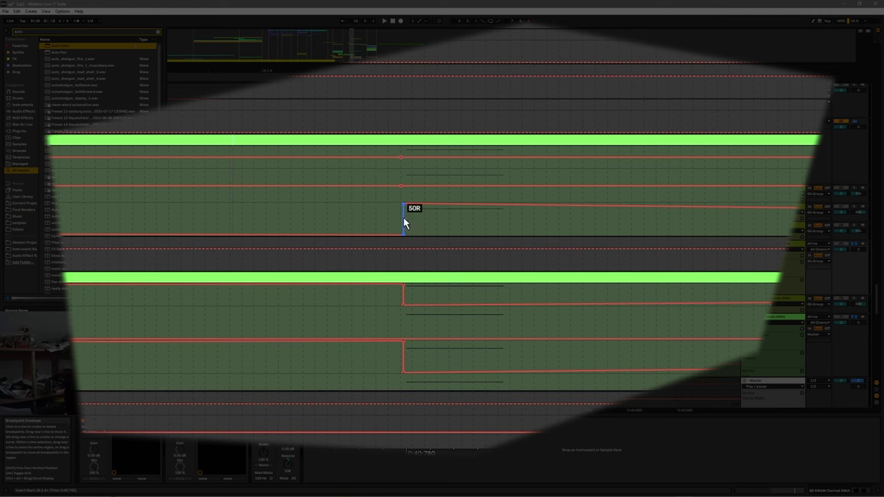
pyautogui.scroll(5, 406, 220)
pyautogui.scroll(5, 454, 235)
pyautogui.scroll(-8, 323, 203)
pyautogui.press('a')
pyautogui.scroll(-4, 360, 292)
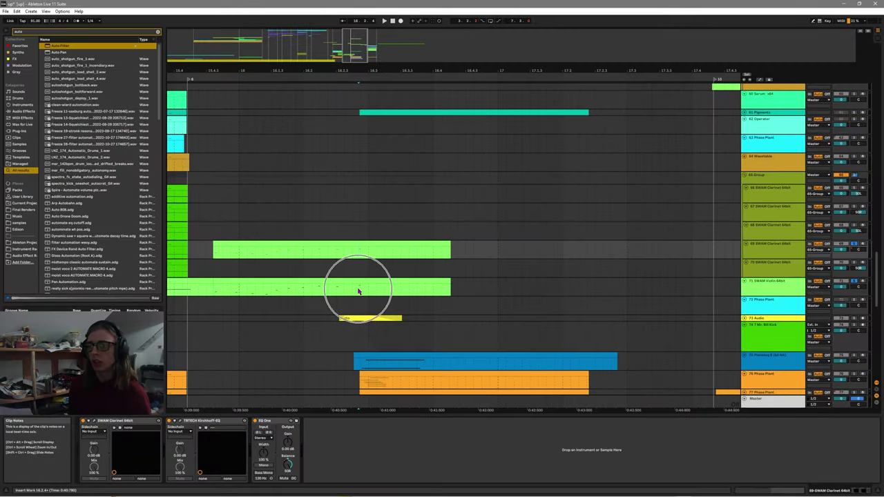
# - Select the frozen Operator track below the violin and enlarge it to inspect its flat waveform
pyautogui.click(762, 281)
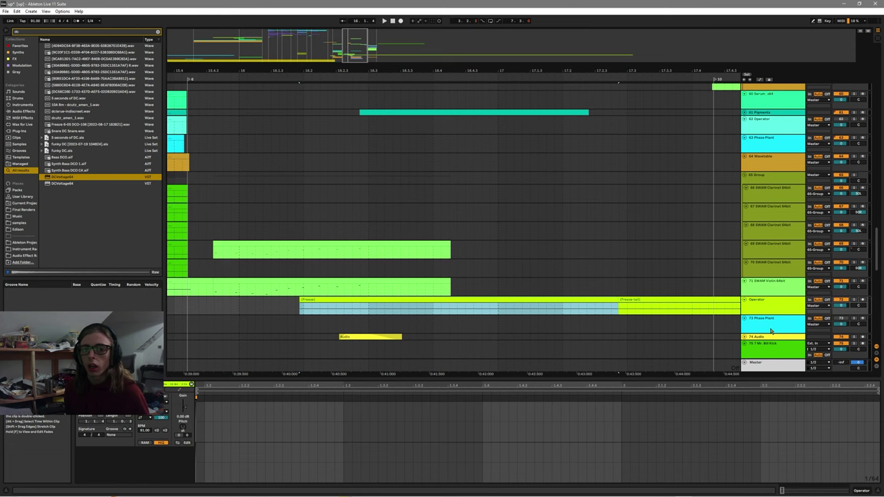
pyautogui.click(284, 315)
pyautogui.scroll(5, 334, 292)
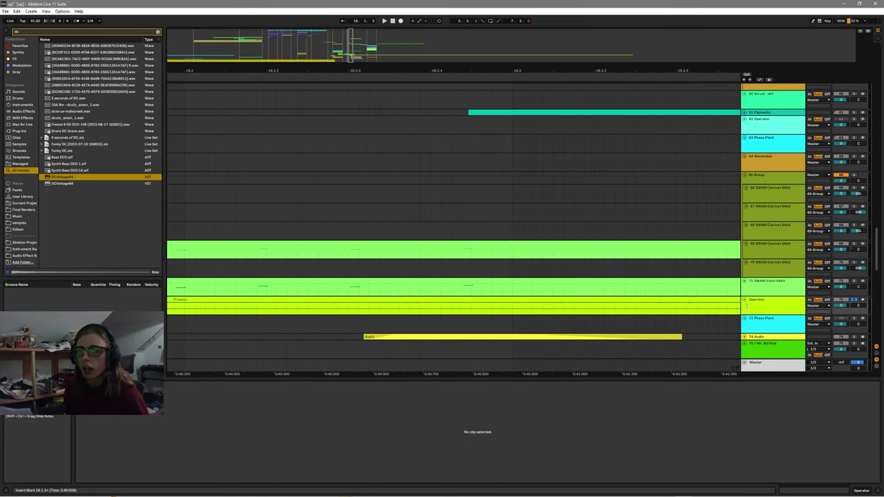
pyautogui.click(770, 315)
pyautogui.press('z')
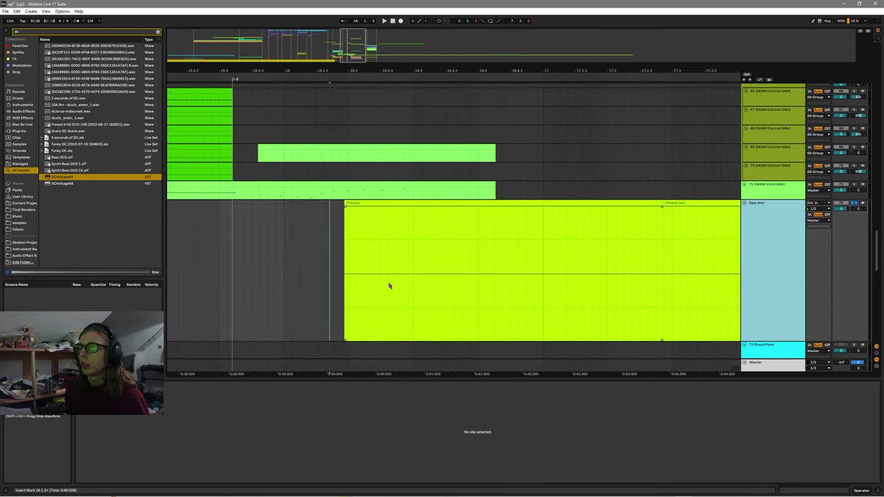
pyautogui.moveTo(393, 280); pyautogui.dragTo(360, 251)
pyautogui.click(393, 281)
pyautogui.scroll(-3, 394, 281)
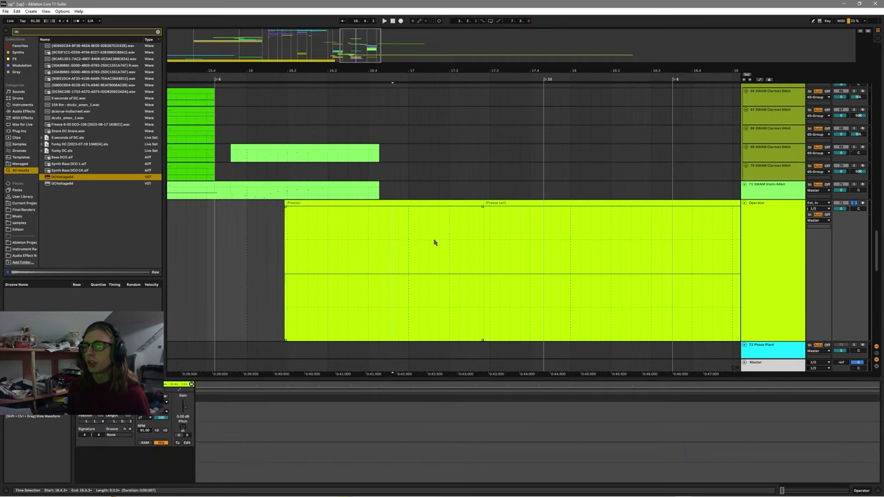
# - Delete the freeze tail clip on the Operator track and select the remaining frozen clip
pyautogui.click(472, 204)
pyautogui.click(499, 203)
pyautogui.press('Delete')
pyautogui.click(446, 203)
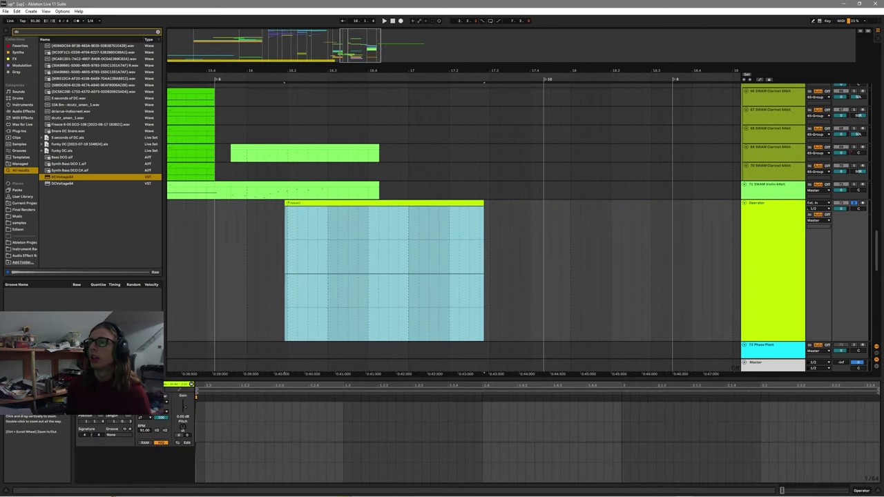
pyautogui.moveTo(355, 71); pyautogui.dragTo(284, 72)
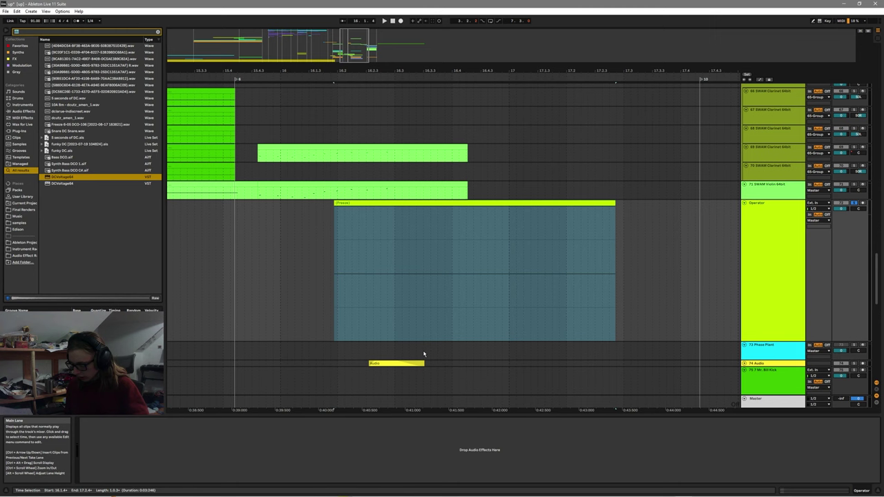
# - Add a Utility device to the Operator track and show its Gain automation in a new lane
pyautogui.write('utility')
pyautogui.moveTo(57, 53); pyautogui.dragTo(170, 478)
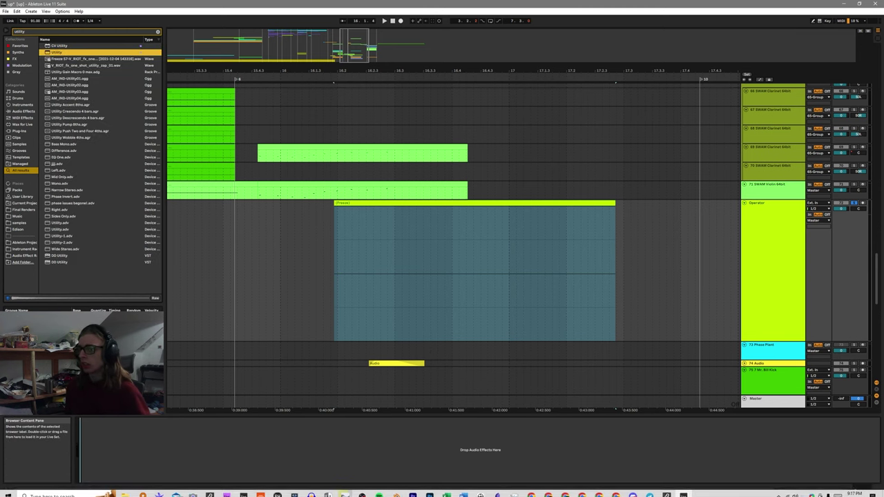
pyautogui.rightClick(116, 443)
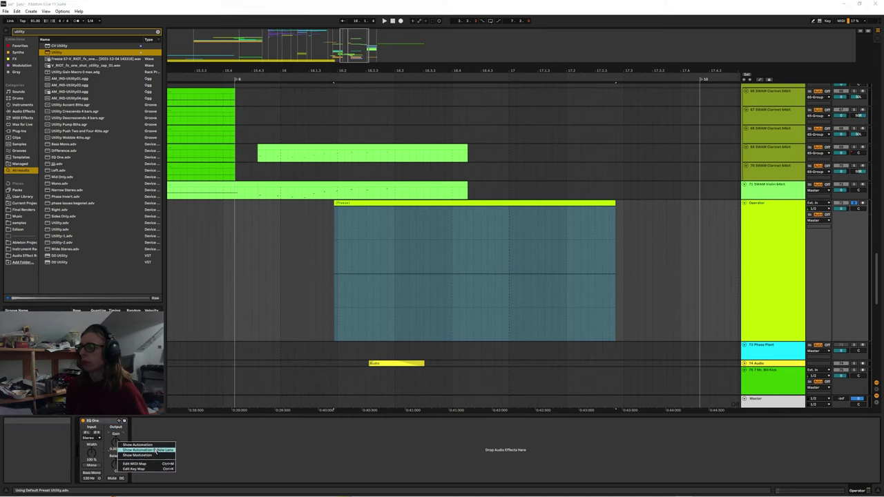
pyautogui.click(135, 450)
# - Draw an instant drop from 0 dB to -inf dB in the Operator track's Gain automation near 16.3.2
pyautogui.scroll(5, 456, 266)
pyautogui.hscroll(-2, 358, 330)
pyautogui.click(359, 314)
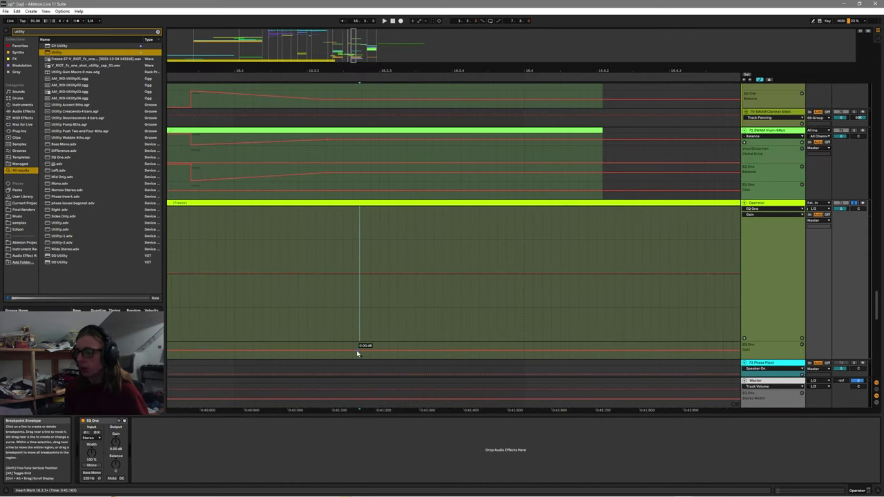
pyautogui.click(357, 350)
pyautogui.moveTo(363, 351); pyautogui.dragTo(364, 359)
pyautogui.moveTo(511, 384); pyautogui.dragTo(499, 383)
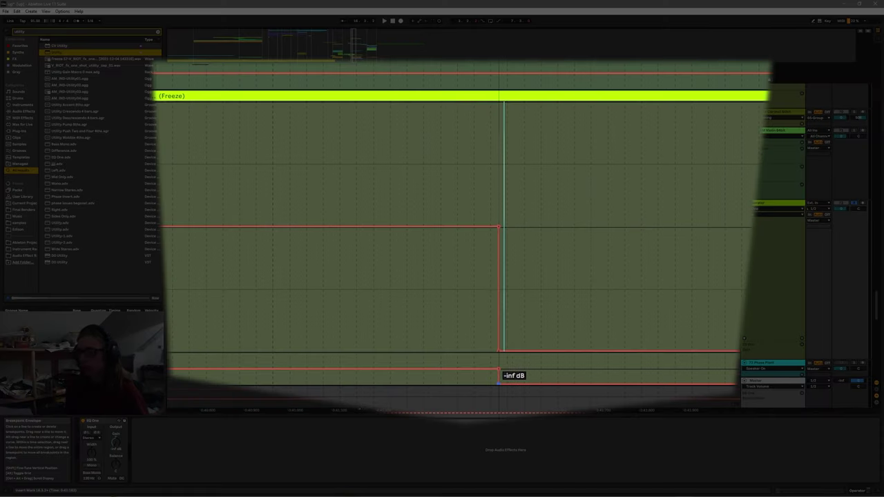
# - Examine the vertical Gain drop on the Operator clip up close and select the Operator track
pyautogui.click(487, 254)
pyautogui.scroll(5, 504, 214)
pyautogui.scroll(3, 502, 208)
pyautogui.scroll(-4, 311, 188)
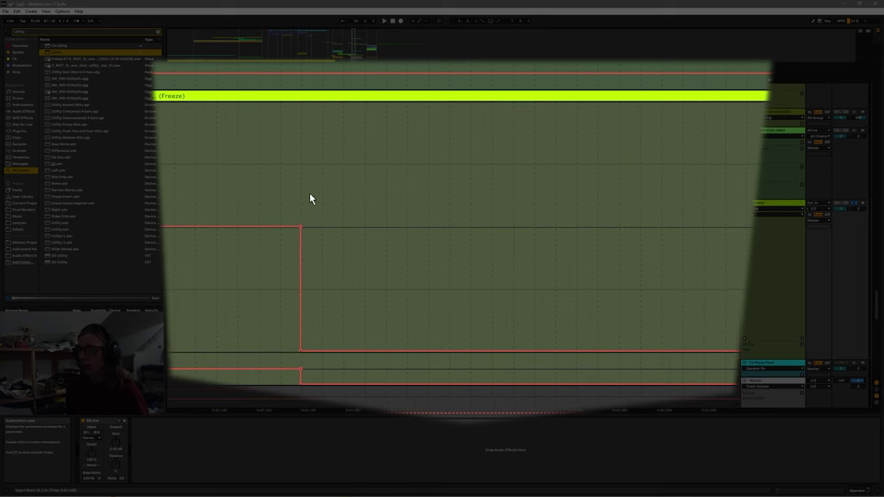
pyautogui.moveTo(308, 177)
pyautogui.mouseDown()
pyautogui.moveTo(716, 200)
pyautogui.moveTo(462, 195)
pyautogui.moveTo(524, 199)
pyautogui.mouseUp()
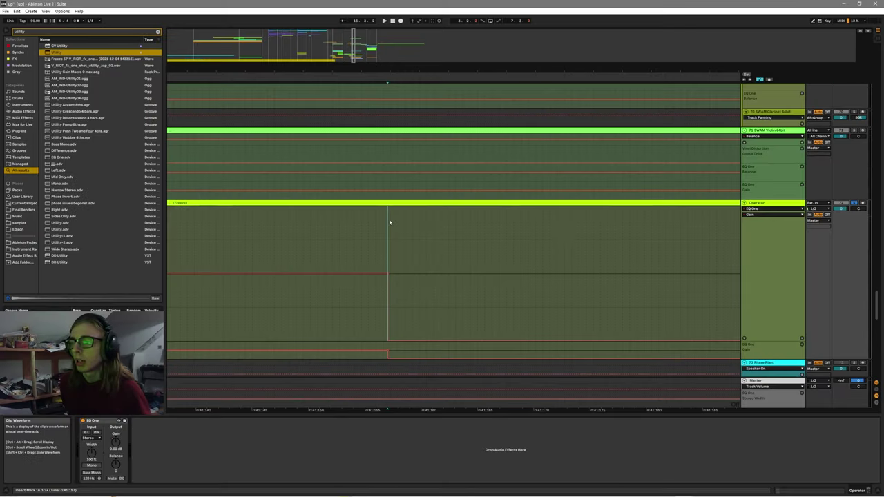
pyautogui.scroll(-5, 671, 251)
pyautogui.click(771, 275)
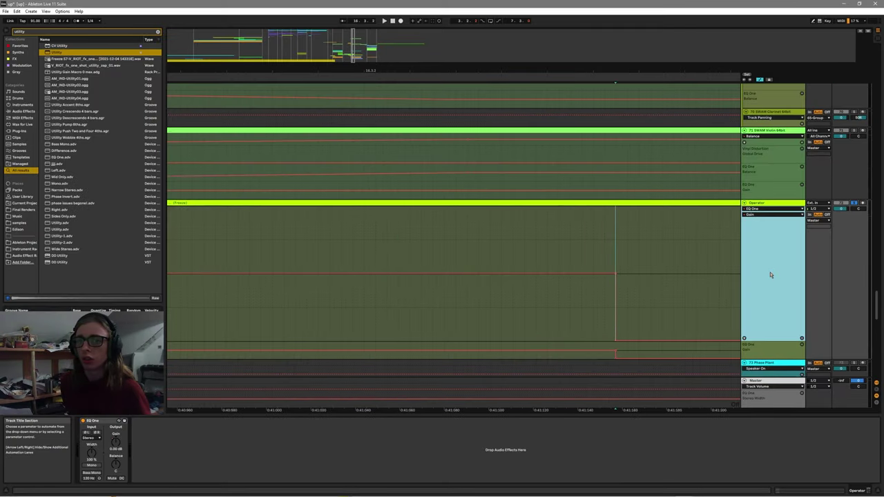
# - Hide the automation lanes, freeze the Operator track with the Gain drop, and flatten it to audio
pyautogui.press('a')
pyautogui.rightClick(770, 260)
pyautogui.click(792, 298)
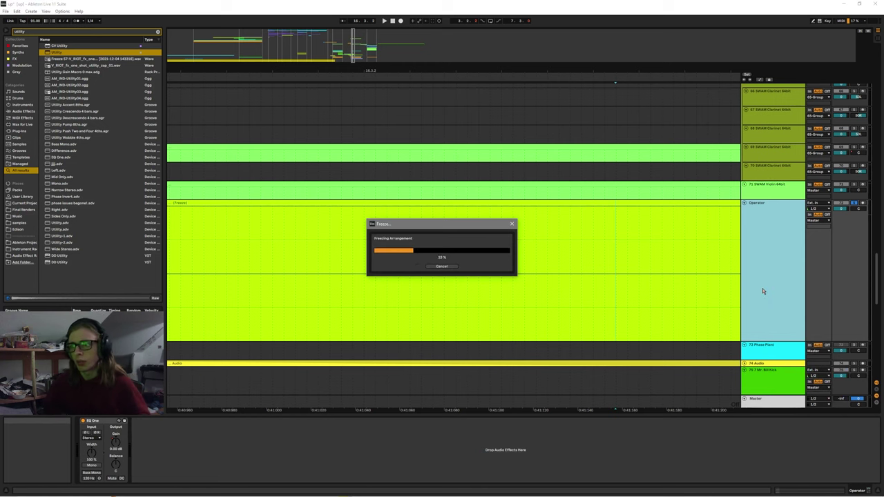
pyautogui.rightClick(765, 284)
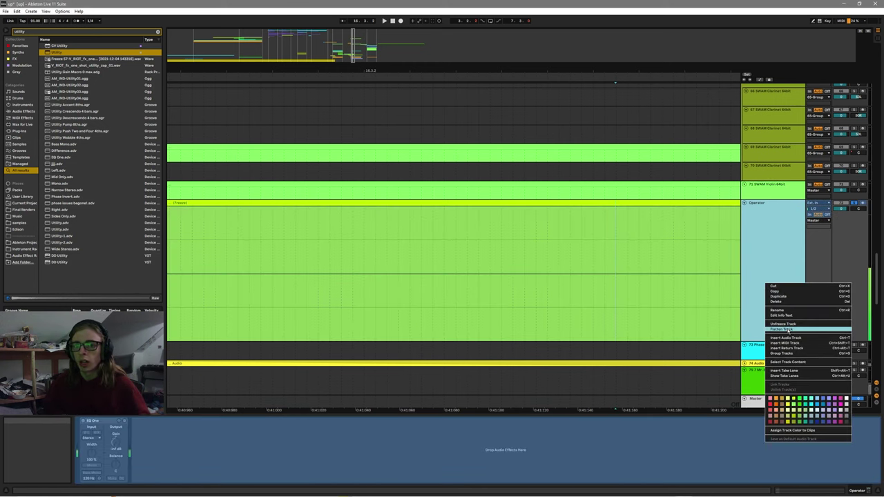
pyautogui.click(788, 330)
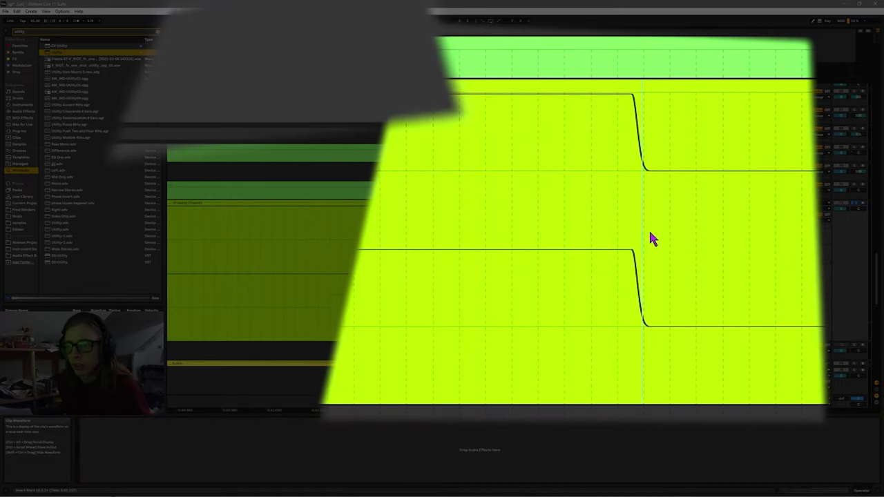
# - Measure the duration of the ramp at the gain drop in the flattened Operator waveform
pyautogui.scroll(5, 649, 231)
pyautogui.moveTo(494, 256); pyautogui.dragTo(585, 262)
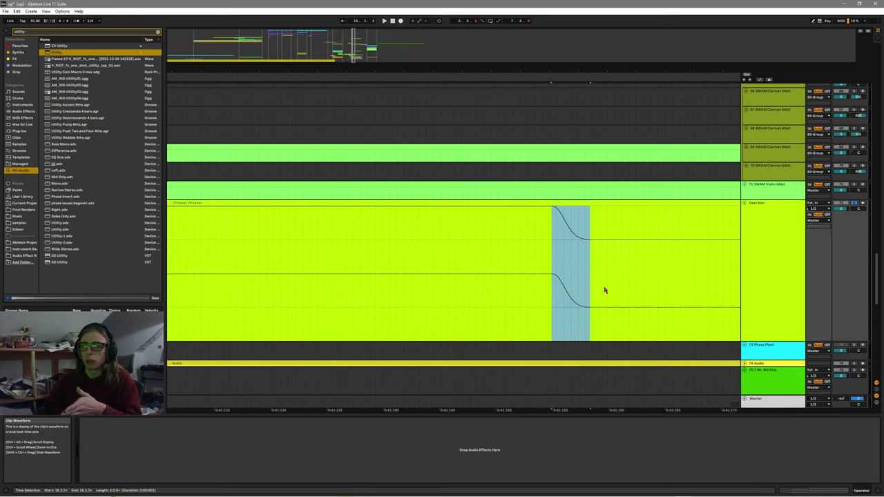
pyautogui.scroll(-5, 570, 267)
pyautogui.hscroll(4, 552, 266)
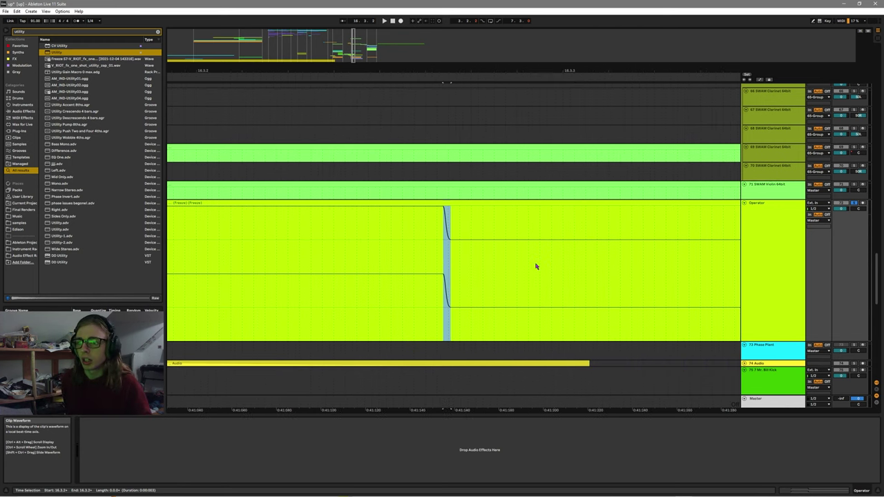
pyautogui.scroll(-3, 536, 266)
pyautogui.rightClick(767, 300)
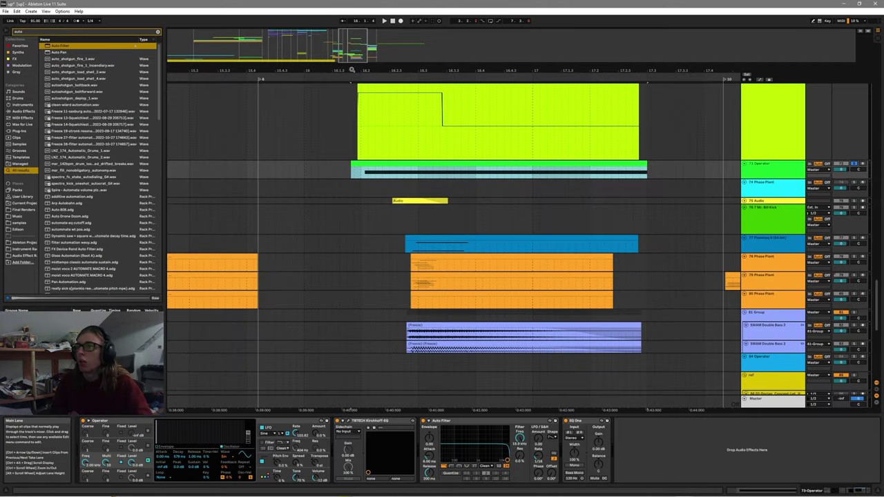
# - Show the automation of the Auto Filter's cutoff frequency on the 73 Operator track in a new lane
pyautogui.moveTo(357, 43); pyautogui.dragTo(357, 52)
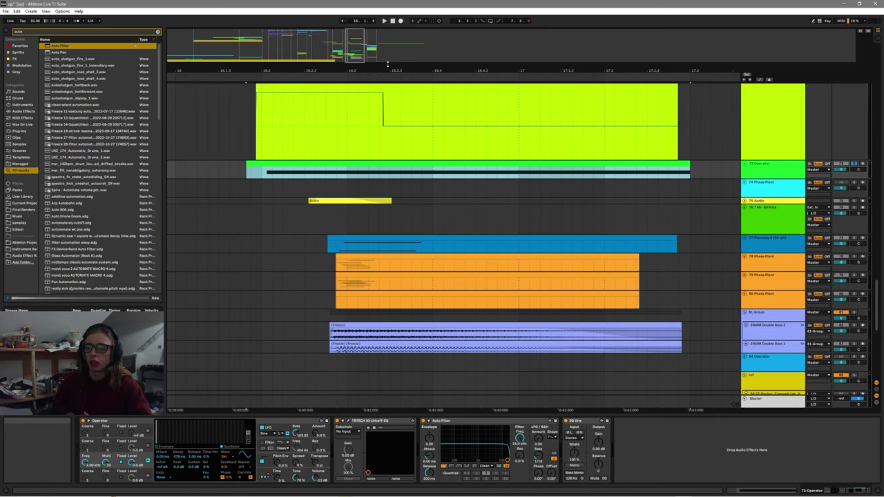
pyautogui.moveTo(387, 69); pyautogui.dragTo(416, 74)
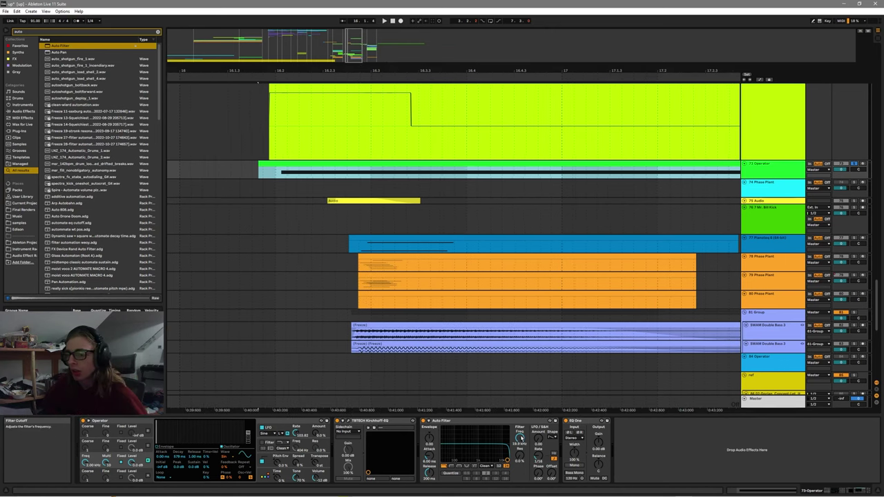
pyautogui.click(521, 438)
pyautogui.rightClick(522, 438)
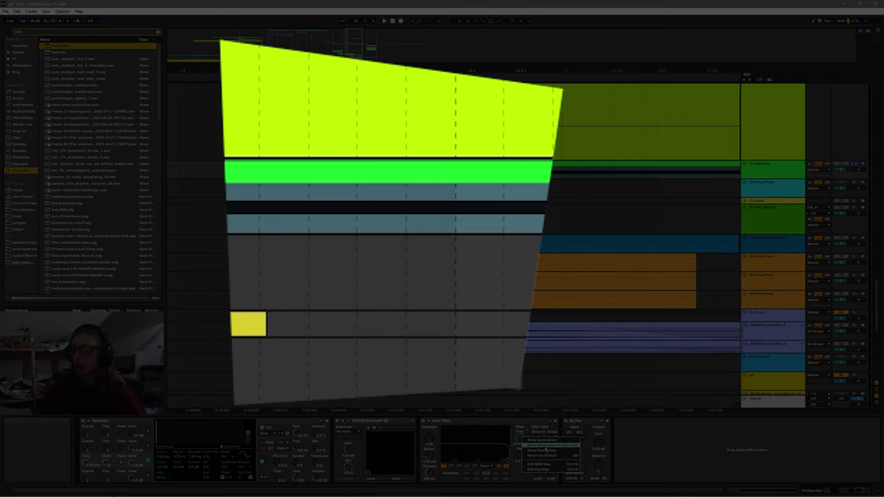
pyautogui.click(535, 446)
# - Draw an instant drop from 19.9 kHz to the minimum in the 73 Operator track's filter Frequency automation near 16.3.3
pyautogui.click(321, 283)
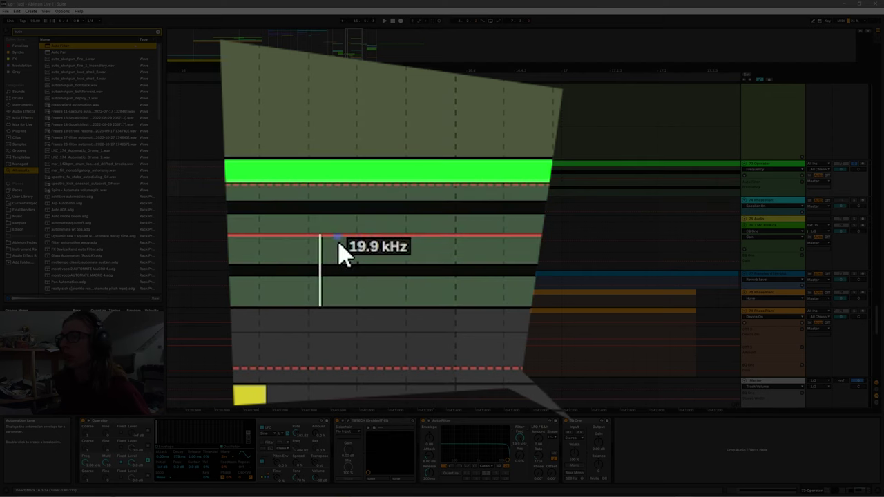
pyautogui.click(339, 236)
pyautogui.moveTo(367, 237); pyautogui.dragTo(337, 304)
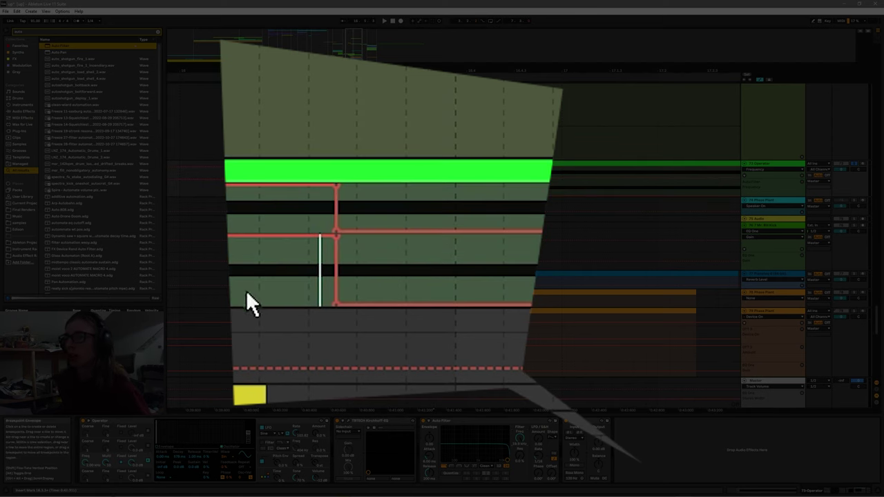
pyautogui.click(282, 301)
pyautogui.moveTo(424, 262); pyautogui.dragTo(238, 273)
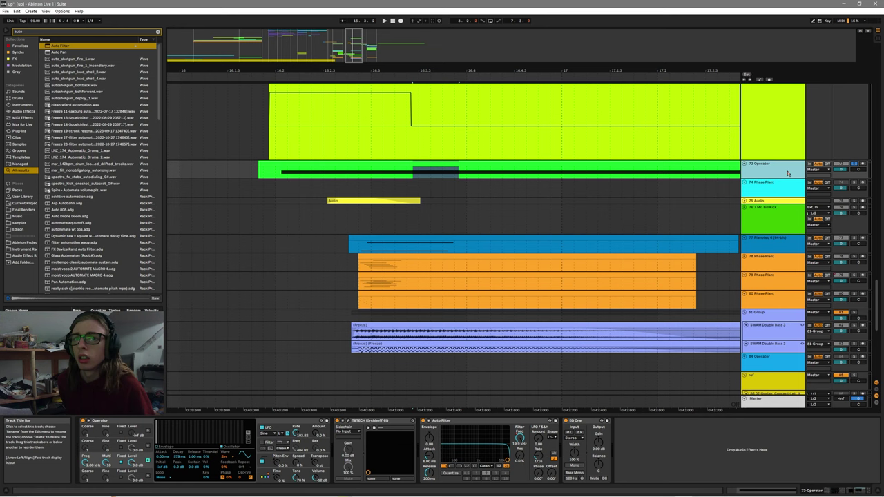
# - Freeze the 73 Operator track with its filter cutoff jump and flatten it to audio
pyautogui.rightClick(755, 172)
pyautogui.click(774, 212)
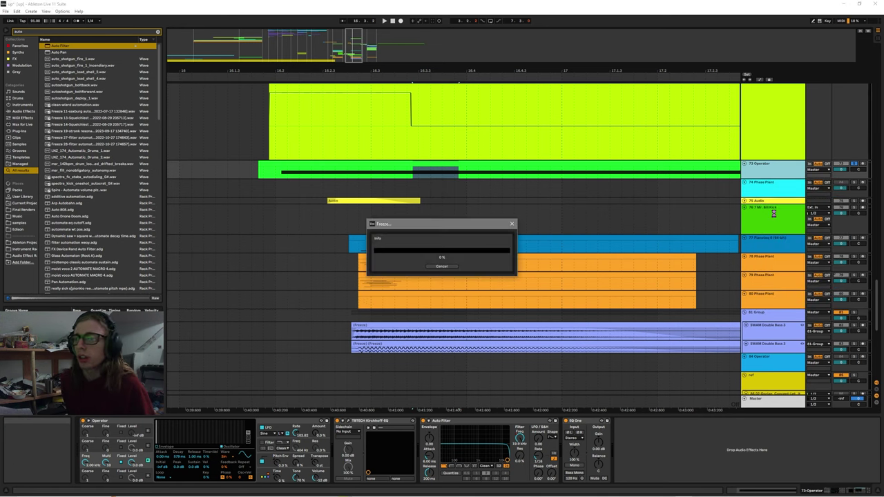
pyautogui.rightClick(773, 175)
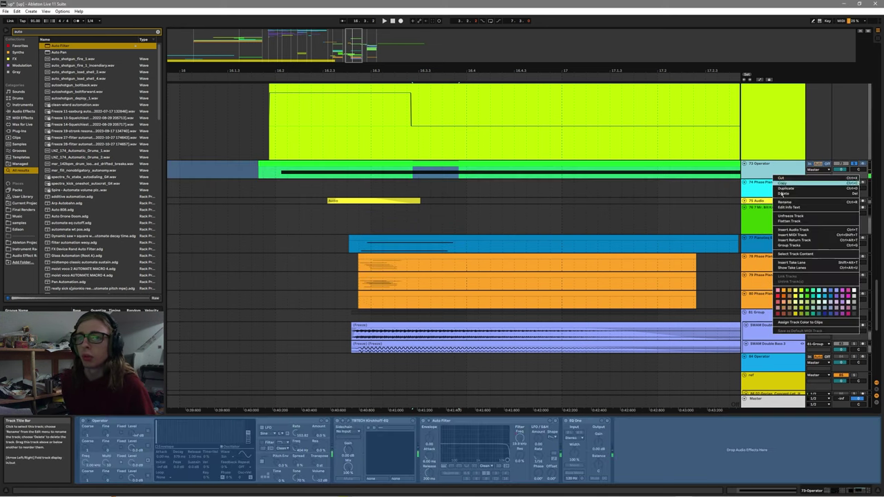
pyautogui.click(784, 220)
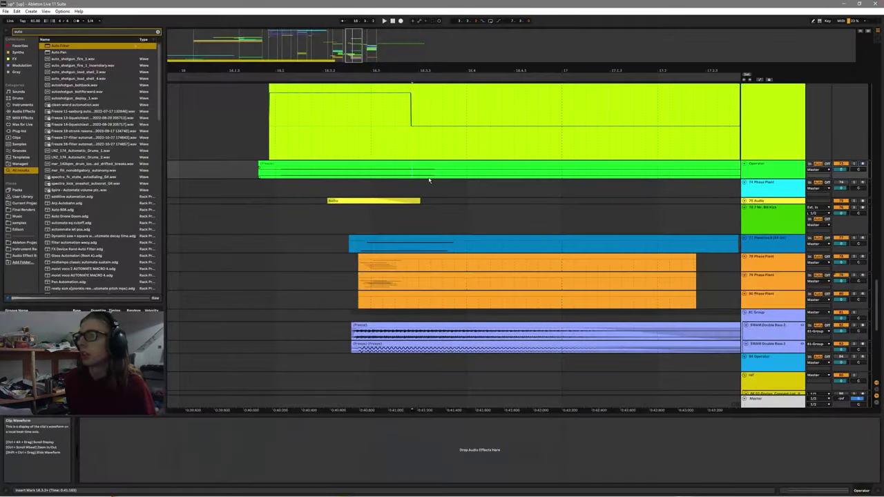
# - Examine the end of the tone in the flattened green Operator waveform up close
pyautogui.scroll(5, 502, 181)
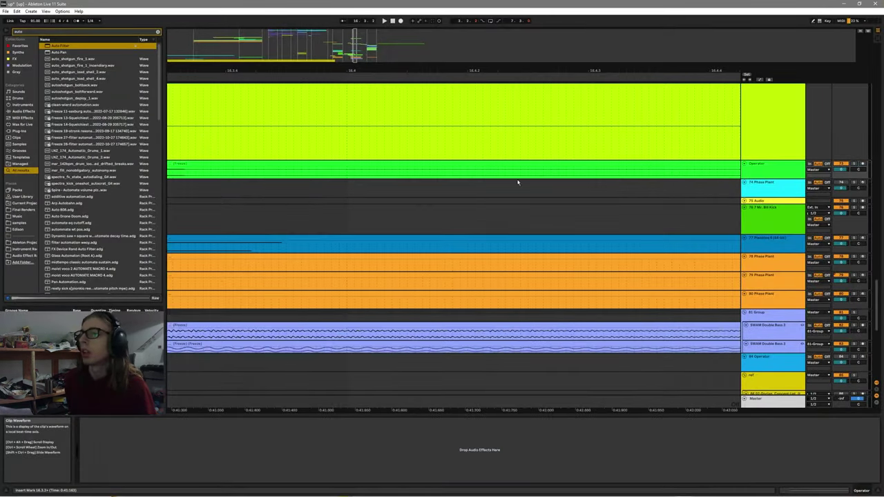
pyautogui.click(768, 176)
pyautogui.scroll(5, 767, 177)
pyautogui.click(219, 213)
pyautogui.hscroll(-3, 261, 211)
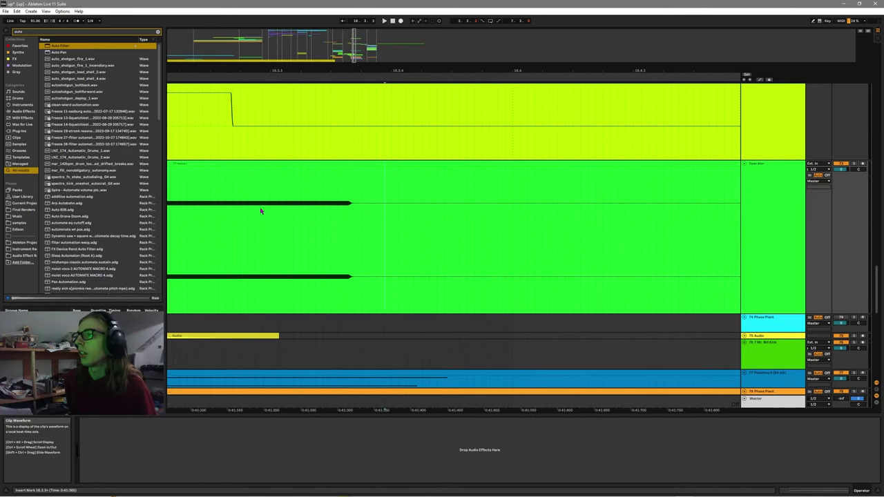
pyautogui.scroll(4, 349, 227)
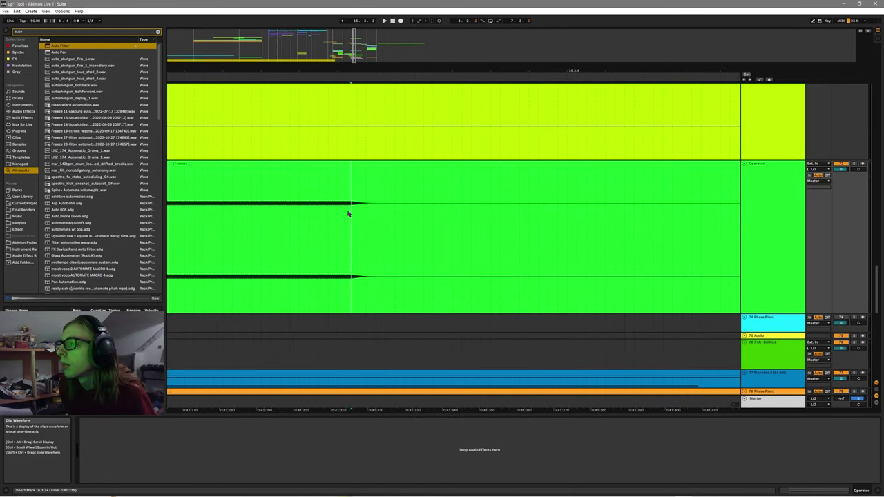
pyautogui.moveTo(348, 214); pyautogui.dragTo(370, 209)
pyautogui.scroll(4, 370, 210)
# - Raise the clip gain of the flattened green Operator clip to enlarge its waveform and return to the device view
pyautogui.doubleClick(306, 165)
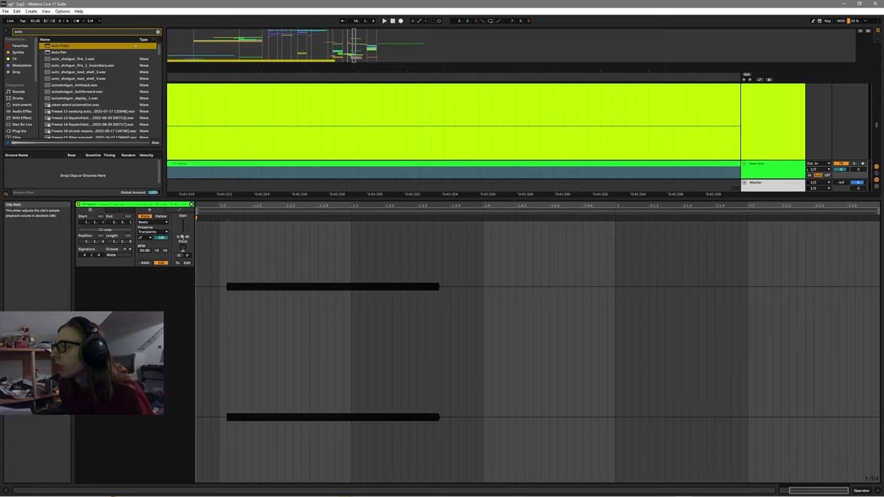
pyautogui.moveTo(181, 237); pyautogui.dragTo(182, 225)
pyautogui.hotkey('shift', 'Tab')
# - Measure the duration of the decay after the filter jump in the green Operator waveform
pyautogui.moveTo(256, 256); pyautogui.dragTo(471, 223)
pyautogui.click(365, 236)
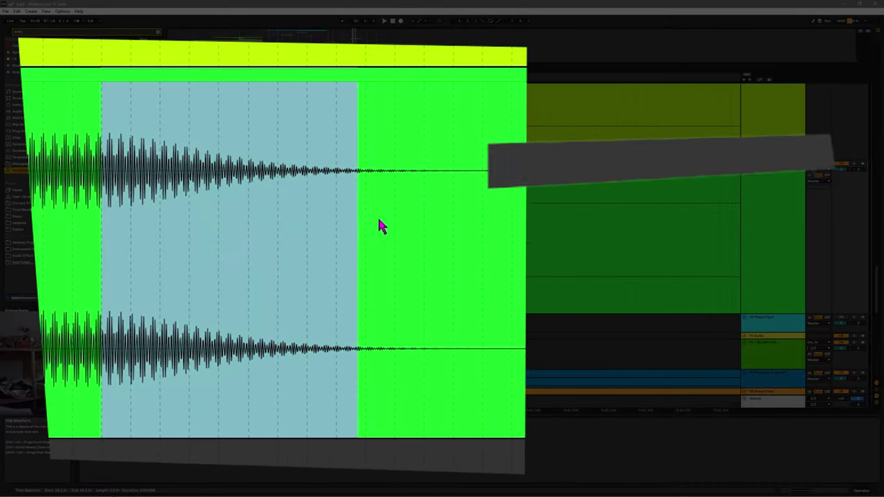
pyautogui.moveTo(382, 226); pyautogui.dragTo(410, 225)
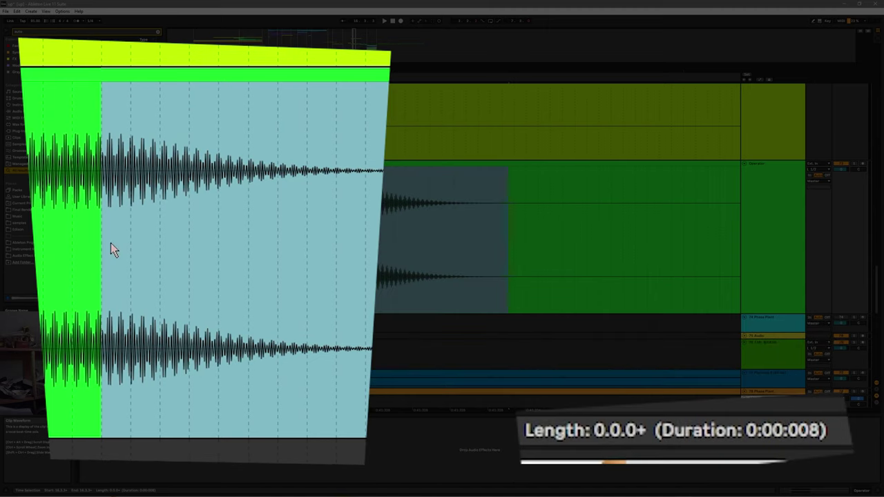
pyautogui.moveTo(103, 250); pyautogui.dragTo(472, 243)
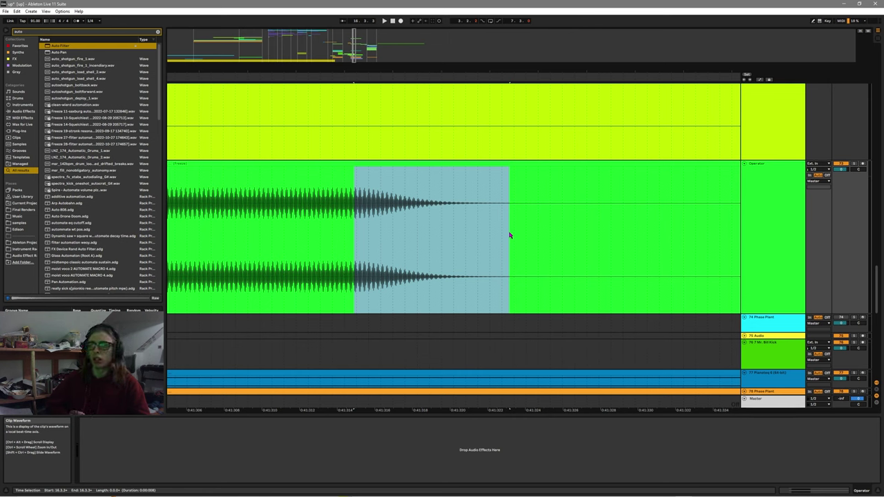
# - Add an Auto Filter to the green Operator track, setting its LFO amount to 17.8 and envelope amount to 84.7
pyautogui.moveTo(58, 46); pyautogui.dragTo(155, 465)
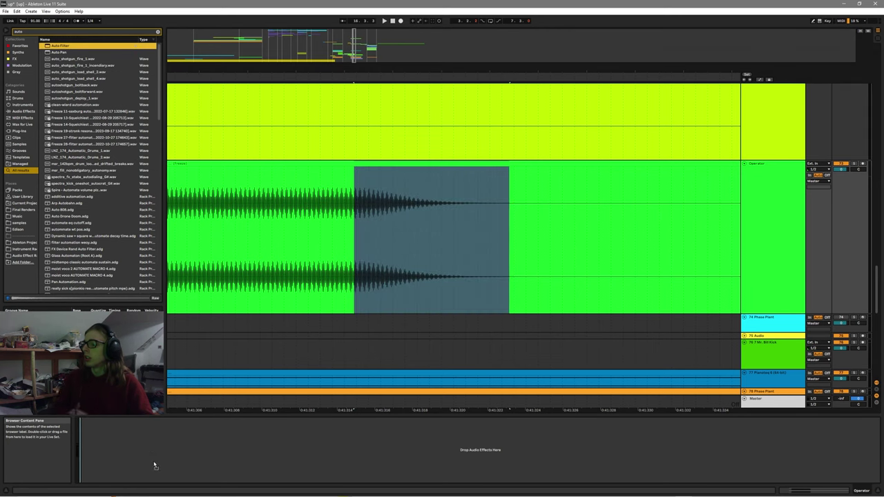
pyautogui.moveTo(205, 451); pyautogui.dragTo(200, 448)
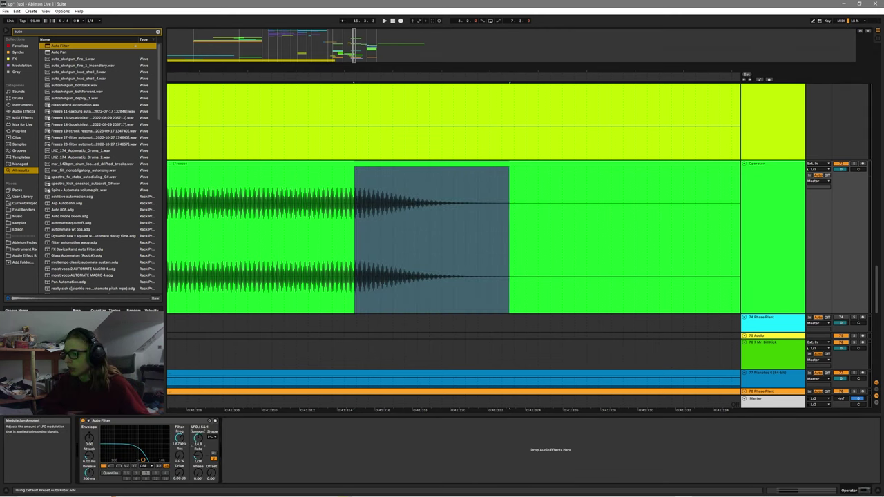
pyautogui.moveTo(198, 439); pyautogui.dragTo(198, 437)
pyautogui.moveTo(89, 439); pyautogui.dragTo(89, 411)
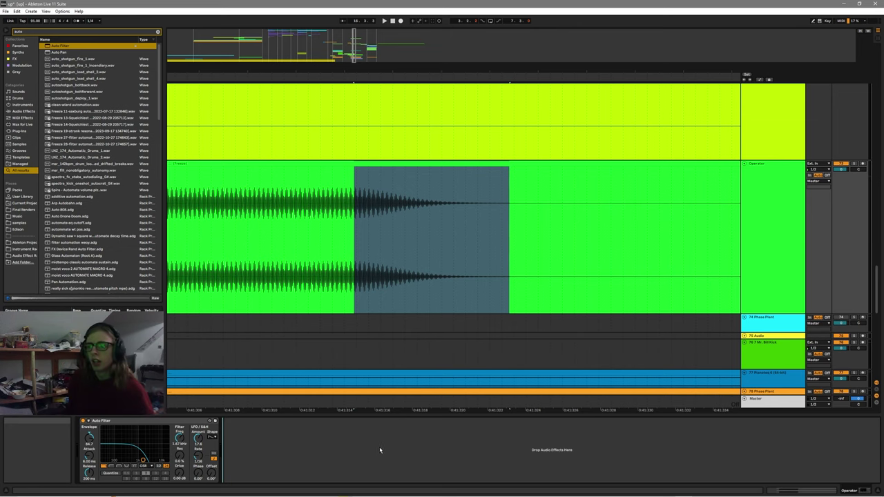
# - Delete the flattened clip from the green Operator track
pyautogui.scroll(-8, 361, 335)
pyautogui.hscroll(-3, 353, 318)
pyautogui.scroll(-4, 373, 339)
pyautogui.hscroll(-3, 377, 318)
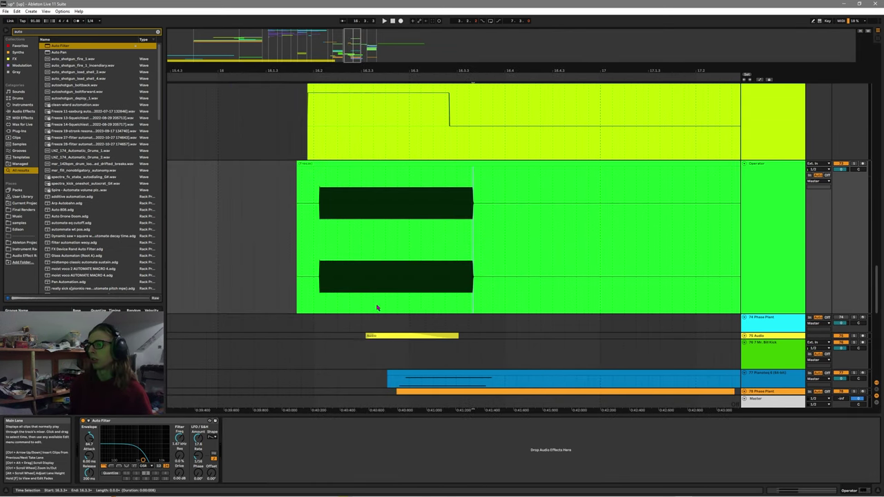
pyautogui.click(377, 308)
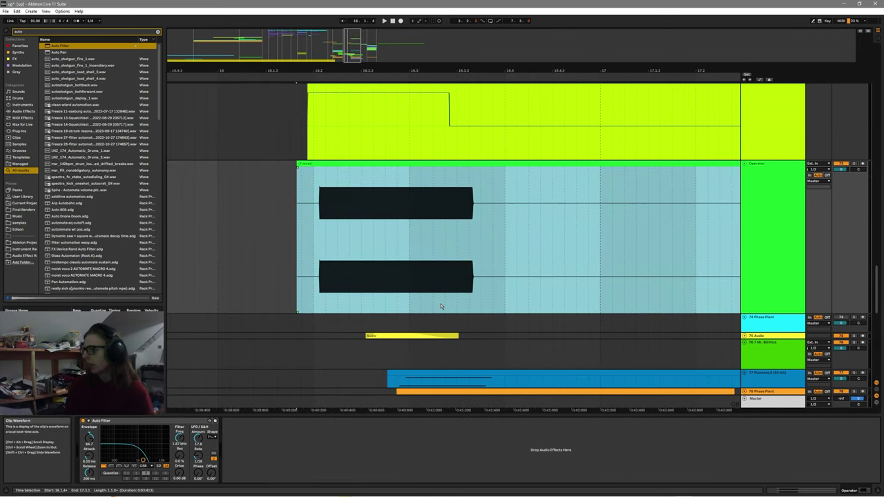
pyautogui.press('Delete')
# - Remove the Auto Filter device from the green Operator track
pyautogui.moveTo(610, 71); pyautogui.dragTo(464, 58)
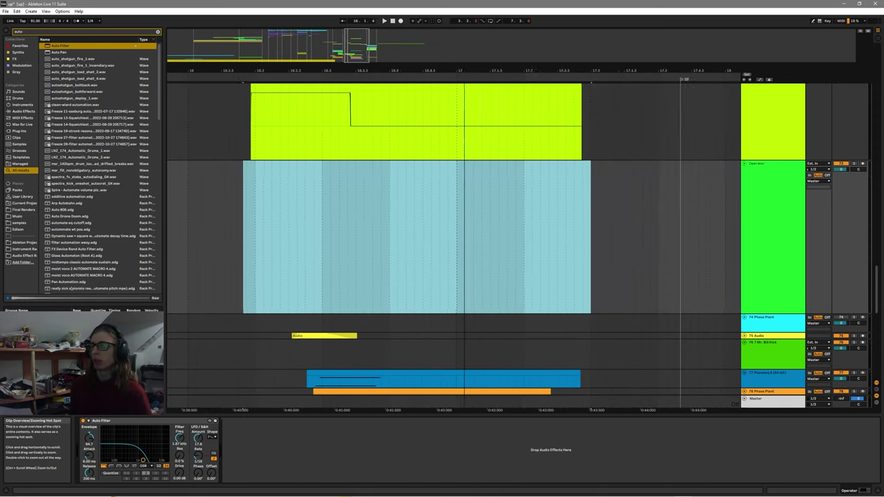
pyautogui.moveTo(354, 40); pyautogui.dragTo(368, 48)
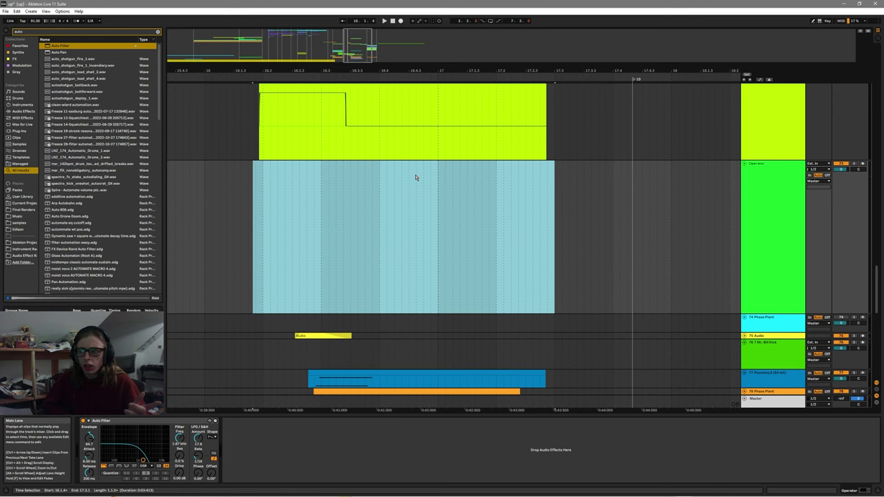
pyautogui.click(772, 223)
pyautogui.press('Right')
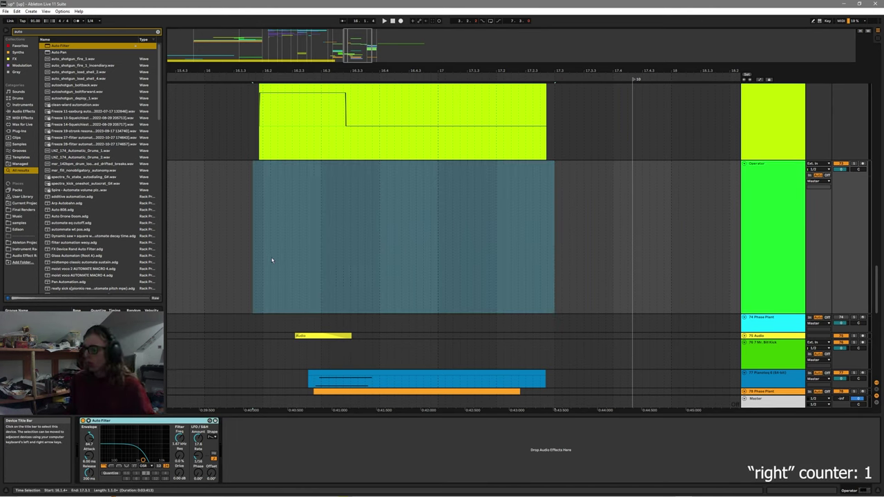
pyautogui.press('Delete')
# - Search the browser for "kick" and audition the sample (kicks) shiki.wav
pyautogui.hotkey('ctrl', 'f')
pyautogui.write('kick')
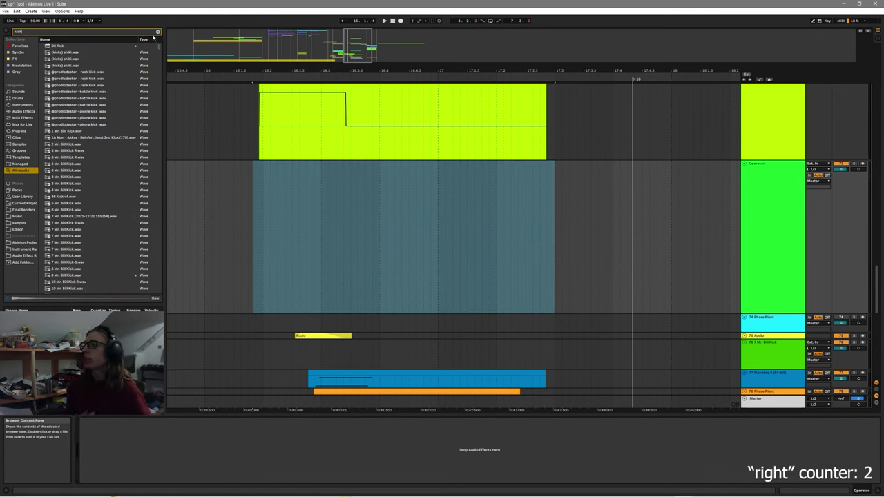
pyautogui.moveTo(159, 47)
pyautogui.mouseDown()
pyautogui.moveTo(159, 63)
pyautogui.moveTo(160, 46)
pyautogui.mouseUp()
pyautogui.moveTo(64, 53); pyautogui.dragTo(96, 89)
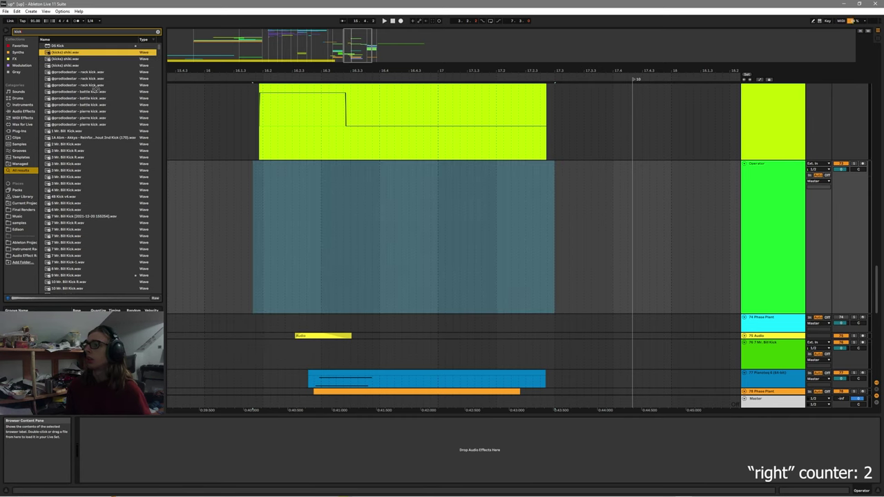
# - Place the sample 3 Mr. Bill Kick.wav on the green Operator track at about 16.3 and solo the track
pyautogui.moveTo(82, 164); pyautogui.dragTo(331, 225)
pyautogui.scroll(5, 325, 224)
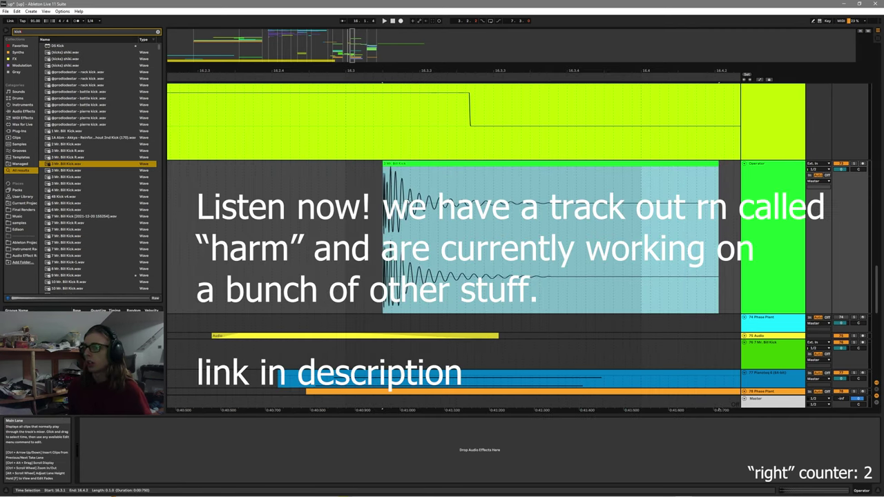
pyautogui.scroll(-5, 577, 224)
pyautogui.press('s')
# - Place 7 Mr. Bill Kick.wav on the green Operator track just before bar 16 and delete the 3 Mr. Bill Kick clip
pyautogui.click(62, 242)
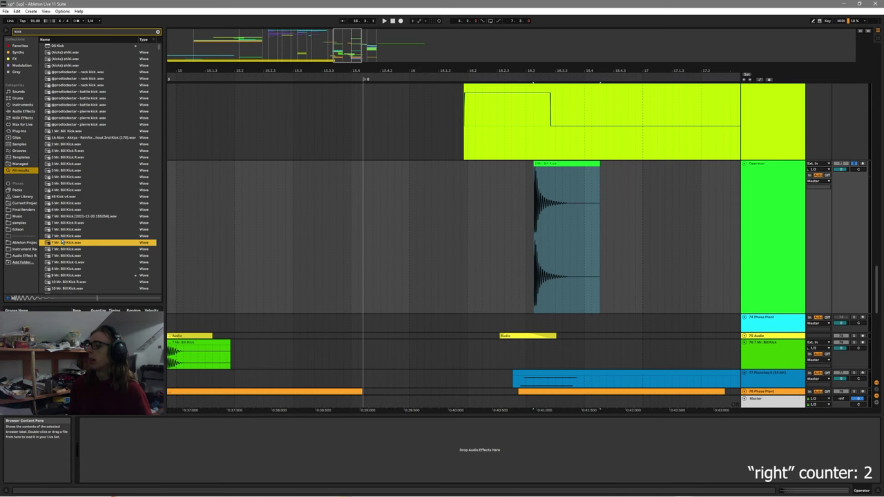
pyautogui.moveTo(62, 243); pyautogui.dragTo(400, 229)
pyautogui.click(573, 166)
pyautogui.press('Delete')
pyautogui.click(410, 165)
pyautogui.scroll(5, 409, 181)
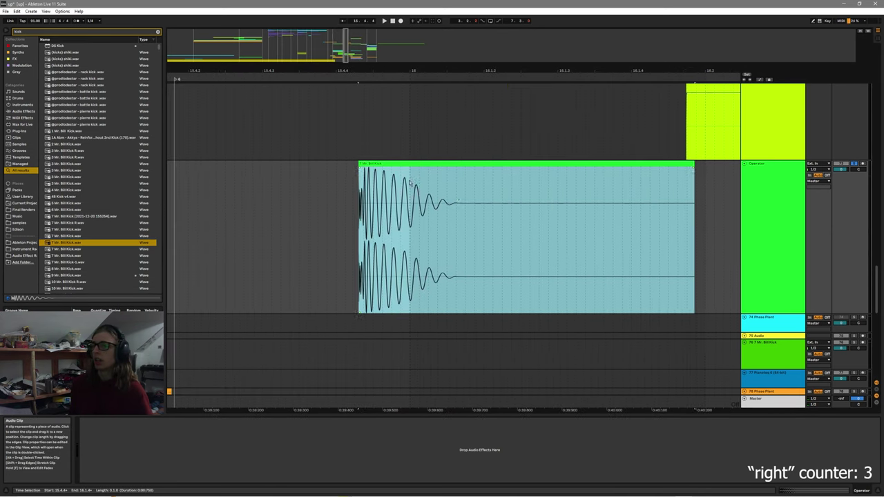
# - Trim the silent tail off the 7 Mr. Bill Kick clip so it ends just after bar 16
pyautogui.moveTo(694, 164); pyautogui.dragTo(482, 164)
pyautogui.scroll(-5, 292, 166)
pyautogui.hotkey('ctrl', 'z')
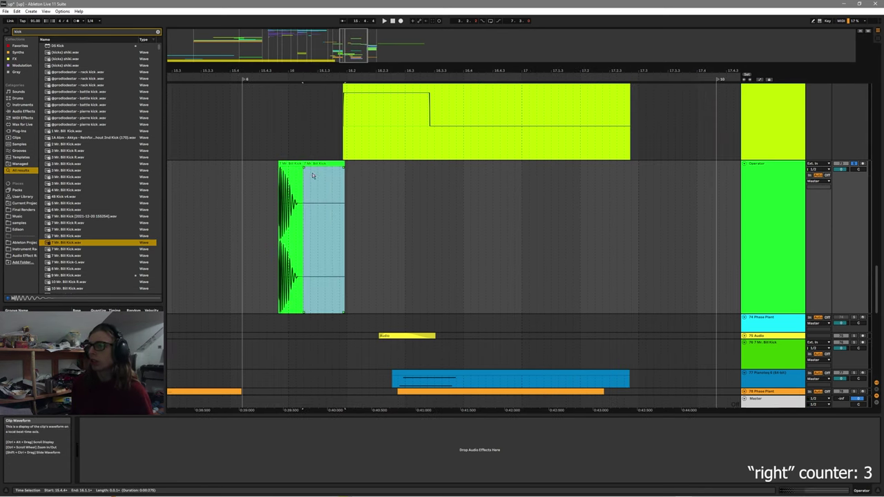
pyautogui.hotkey('ctrl', 'z')
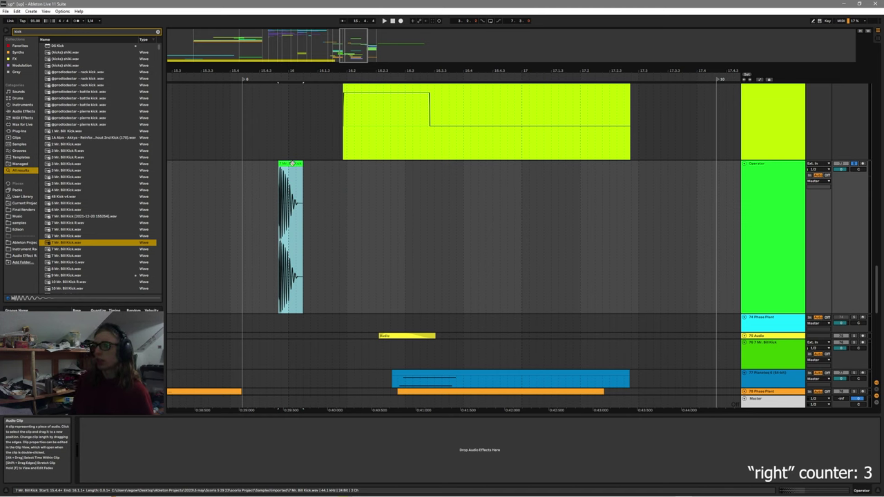
# - Set the adaptive grid to Narrow and leave a single trimmed kick clip aligned at 16.2 on the green Operator track
pyautogui.moveTo(291, 164); pyautogui.dragTo(341, 164)
pyautogui.click(391, 195)
pyautogui.click(422, 205)
pyautogui.rightClick(442, 241)
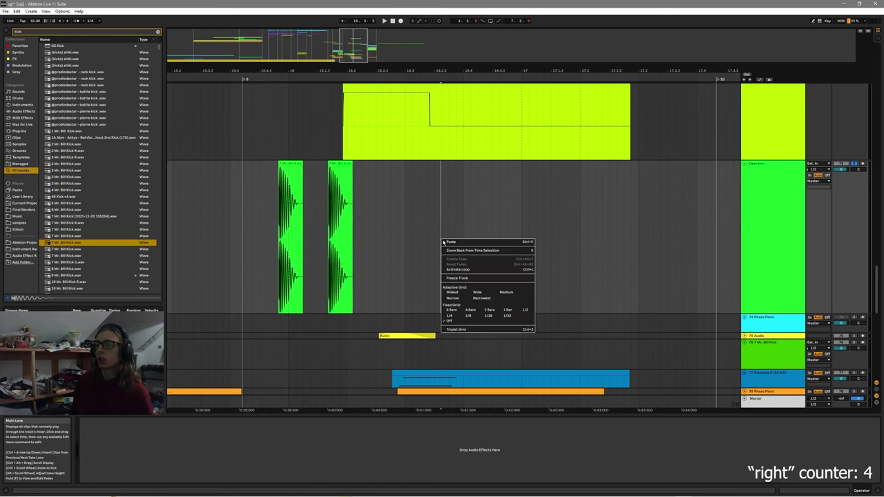
pyautogui.click(454, 298)
pyautogui.moveTo(339, 165); pyautogui.dragTo(452, 164)
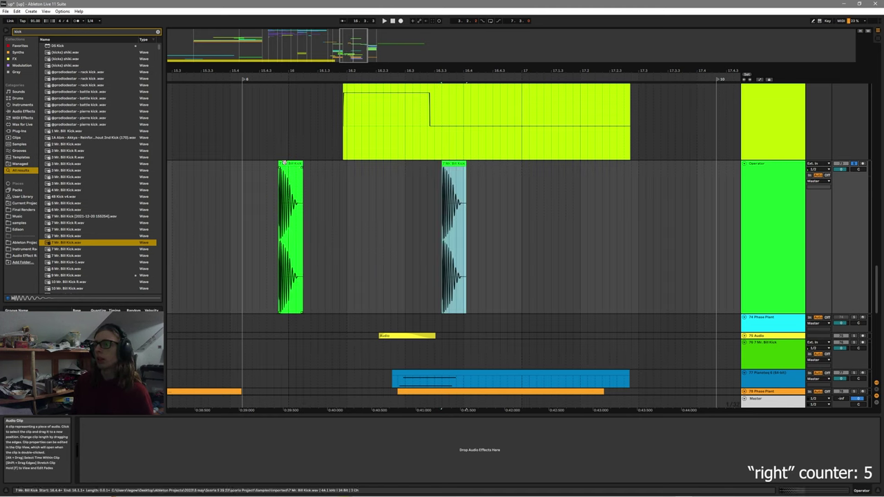
pyautogui.moveTo(285, 164); pyautogui.dragTo(353, 164)
pyautogui.moveTo(407, 183); pyautogui.dragTo(342, 194)
pyautogui.click(346, 193)
pyautogui.press('Delete')
# - Duplicate the one-beat kick section from 16.2 to 16.3 six times along the green Operator track
pyautogui.moveTo(399, 199); pyautogui.dragTo(346, 217)
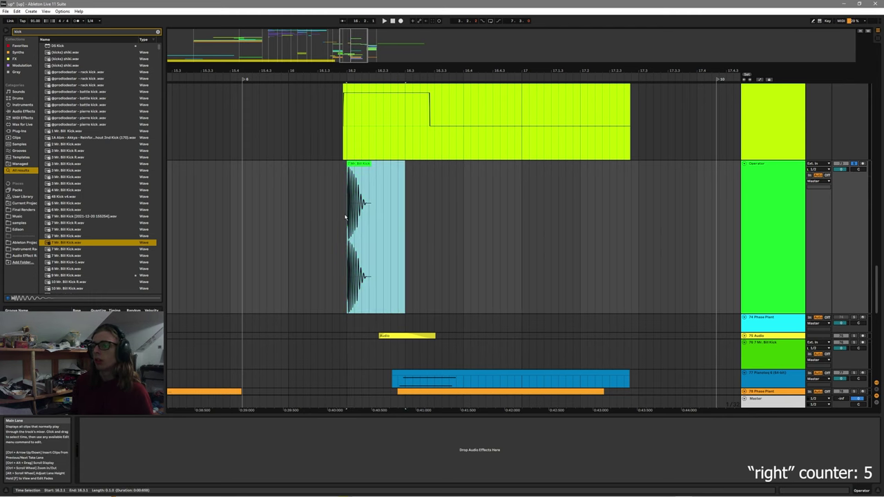
pyautogui.hotkey('ctrl', 'd')
pyautogui.hotkey('ctrl', 'd')
pyautogui.hotkey('ctrl', 'd')
pyautogui.hotkey('ctrl', 'd')
pyautogui.hotkey('ctrl', 'd')
pyautogui.hotkey('ctrl', 'd')
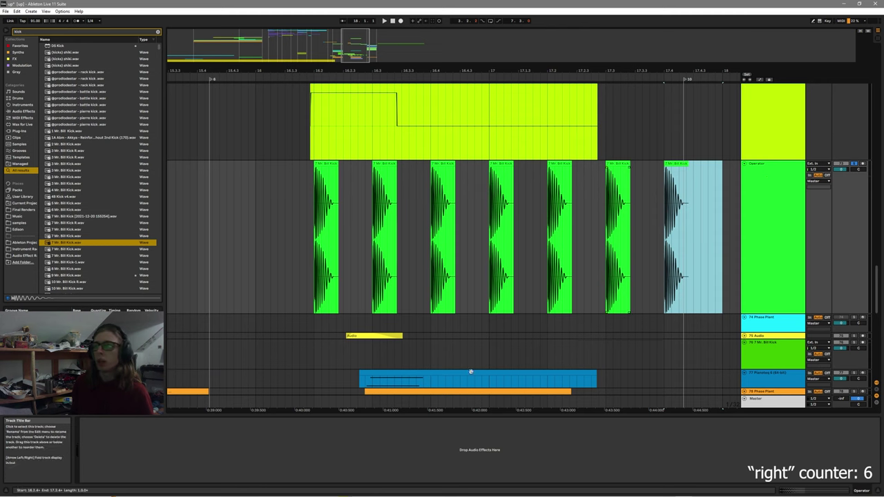
# - Load the saved Utility preset (search "jjj") onto the green Operator track and show its Balance automation in a new lane
pyautogui.hotkey('ctrl', 'f')
pyautogui.write('jjj')
pyautogui.press('Down')
pyautogui.press('Return')
pyautogui.rightClick(110, 464)
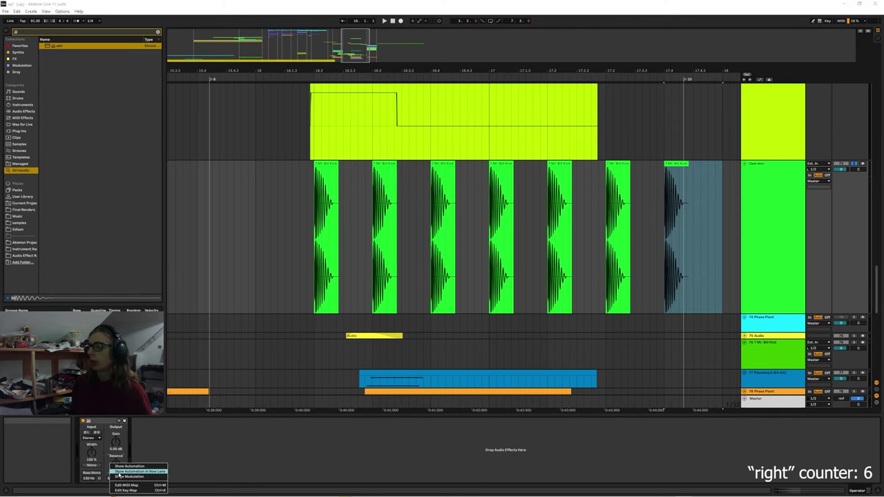
pyautogui.click(131, 472)
# - Set the Balance automation to full left and draw a one-beat jump to full right from 16.3 to 16.4
pyautogui.moveTo(344, 240); pyautogui.dragTo(367, 323)
pyautogui.scroll(-5, 538, 300)
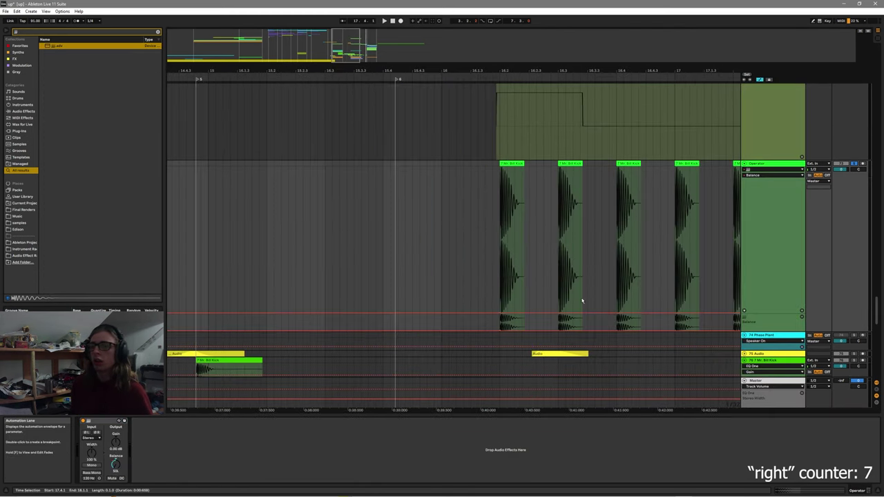
pyautogui.press('b')
pyautogui.moveTo(562, 186)
pyautogui.mouseDown()
pyautogui.moveTo(564, 157)
pyautogui.moveTo(613, 158)
pyautogui.mouseUp()
pyautogui.press('b')
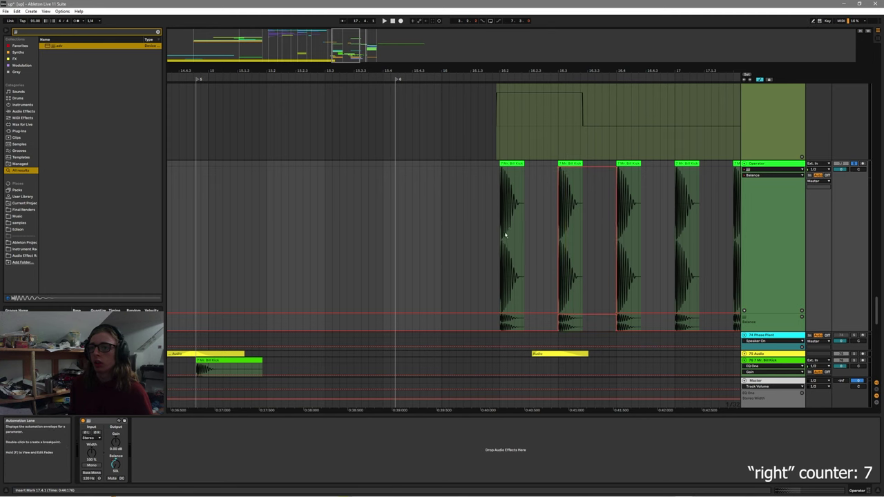
# - Duplicate the two-beat section from 16.2 to 16.4 with its Balance automation three times and play it back from 16.2
pyautogui.press('b')
pyautogui.press('b')
pyautogui.moveTo(500, 236); pyautogui.dragTo(617, 239)
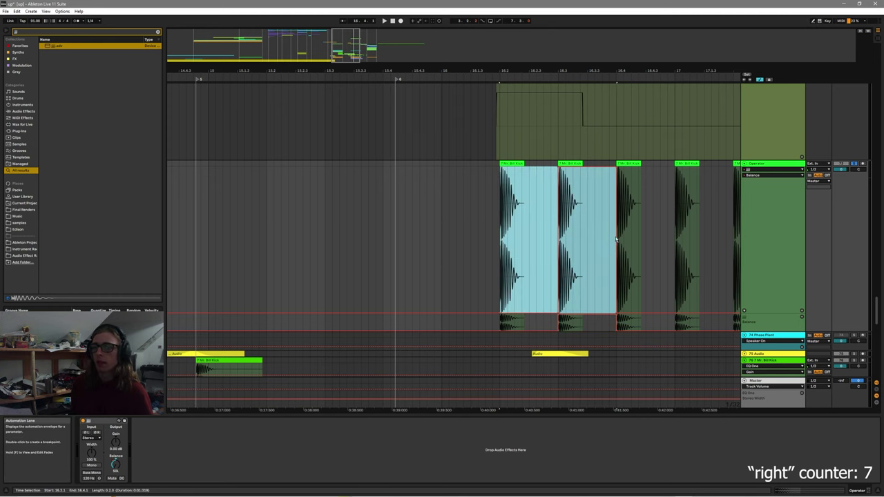
pyautogui.hscroll(2, 613, 240)
pyautogui.hotkey('ctrl', 'd')
pyautogui.hotkey('ctrl', 'd')
pyautogui.hotkey('ctrl', 'd')
pyautogui.press('Right')
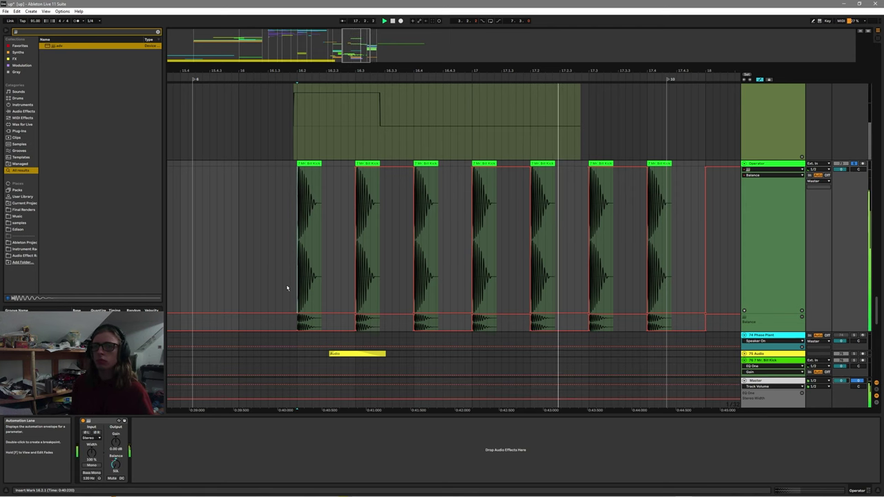
pyautogui.press('space')
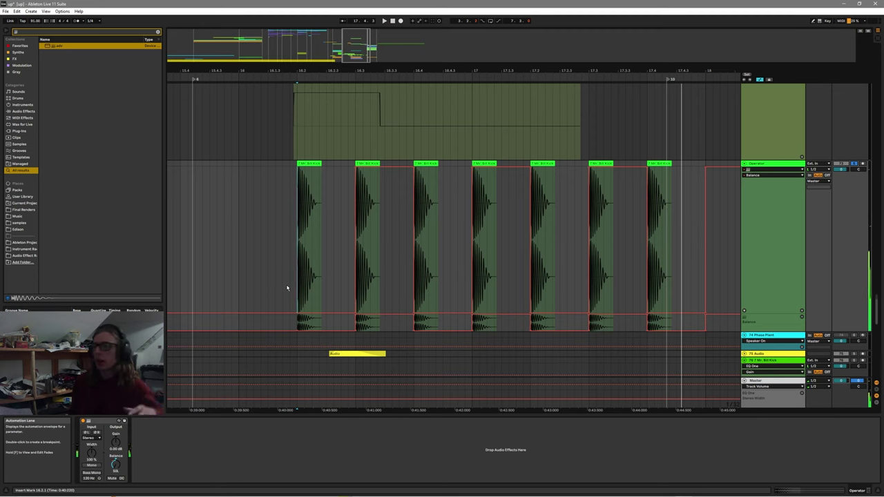
# - Hide the automation lanes, and freeze and flatten the green Operator track to render the balance automation
pyautogui.scroll(5, 313, 266)
pyautogui.hscroll(-3, 318, 269)
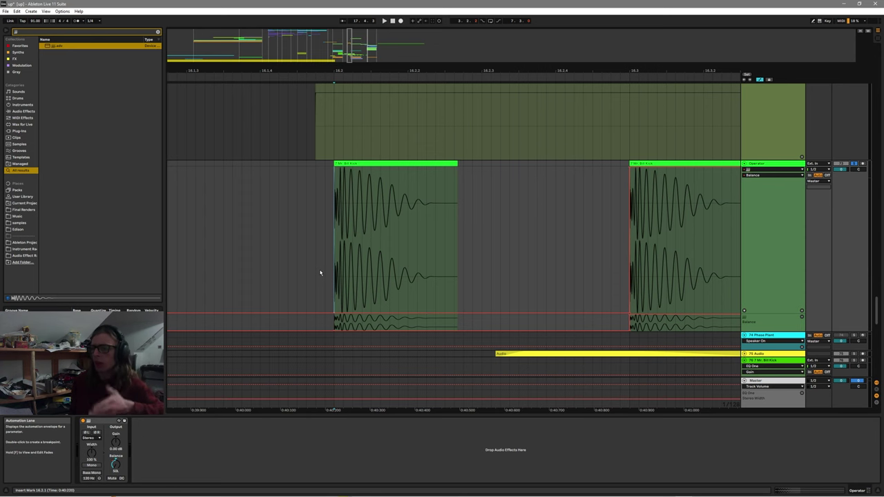
pyautogui.scroll(4, 320, 273)
pyautogui.scroll(3, 418, 243)
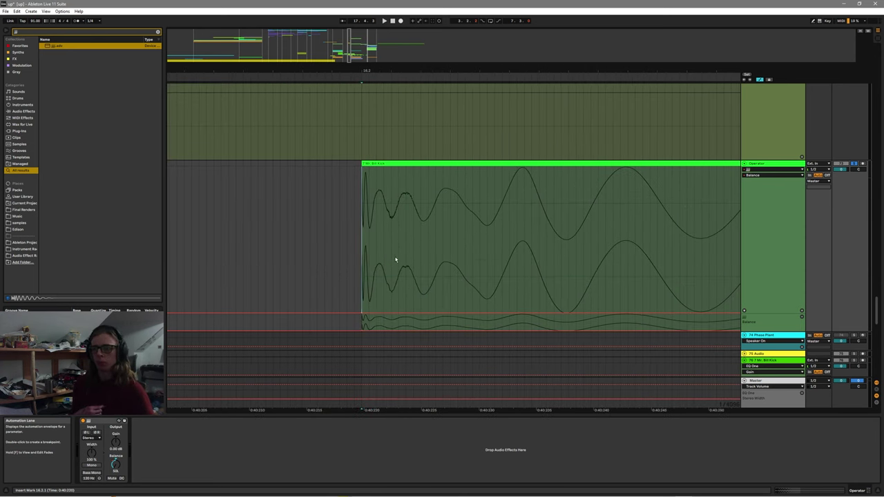
pyautogui.press('a')
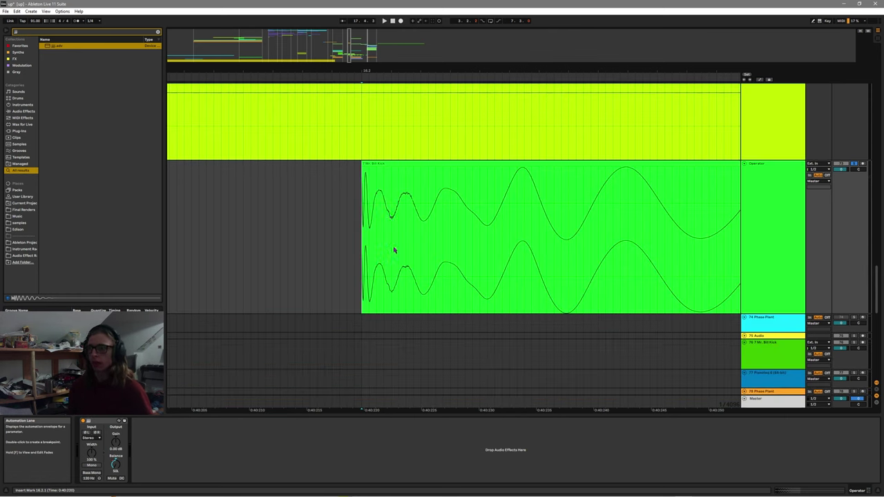
pyautogui.scroll(-5, 396, 221)
pyautogui.hscroll(4, 395, 221)
pyautogui.rightClick(802, 257)
pyautogui.click(753, 302)
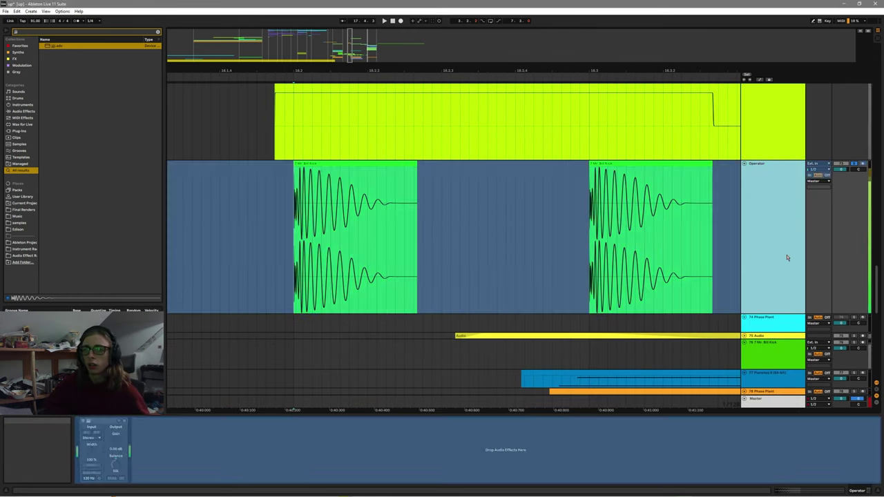
pyautogui.rightClick(752, 253)
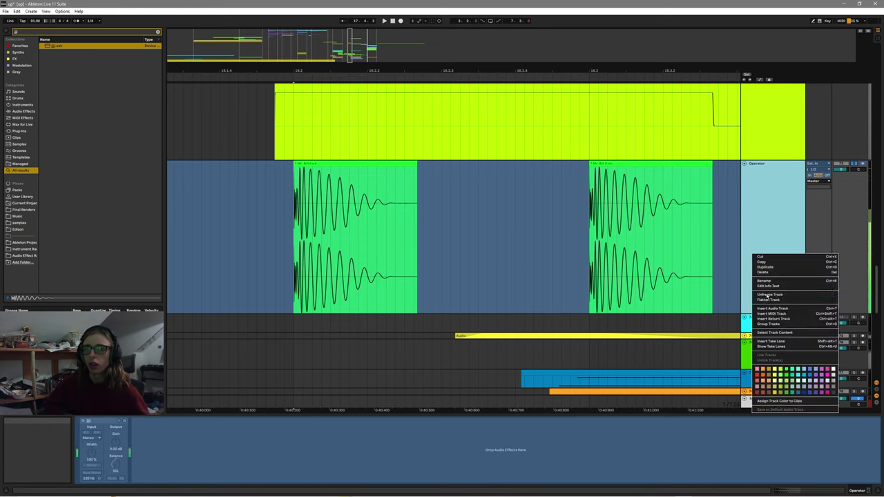
pyautogui.click(767, 302)
# - Examine the rendered kick starting at 16.3 and measure how long the left channel takes to fade out
pyautogui.scroll(4, 283, 241)
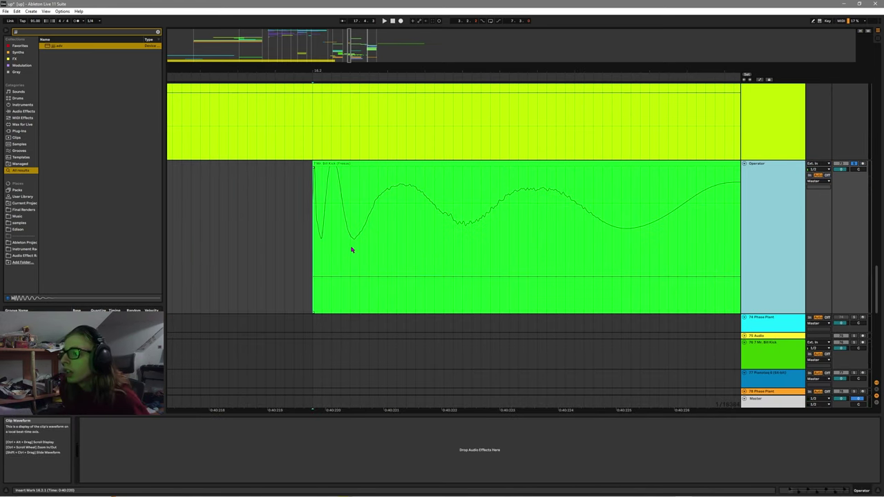
pyautogui.scroll(-7, 358, 249)
pyautogui.hscroll(2, 346, 247)
pyautogui.scroll(6, 317, 245)
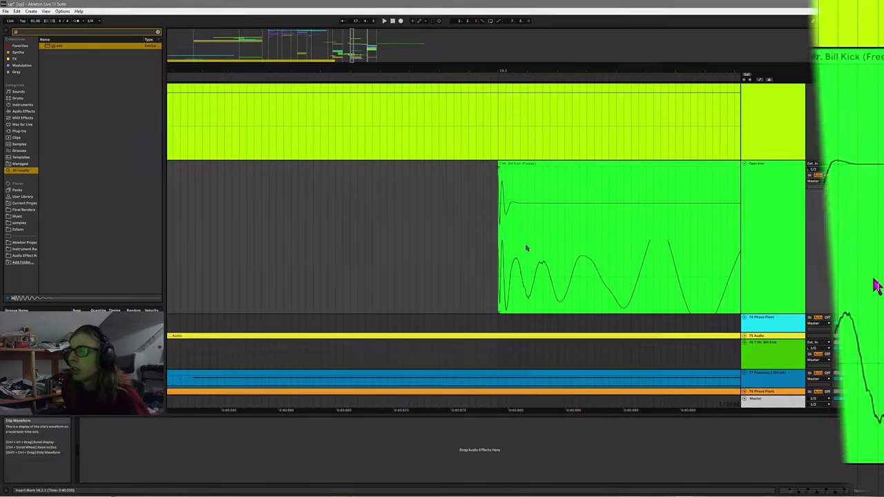
pyautogui.hscroll(1, 638, 240)
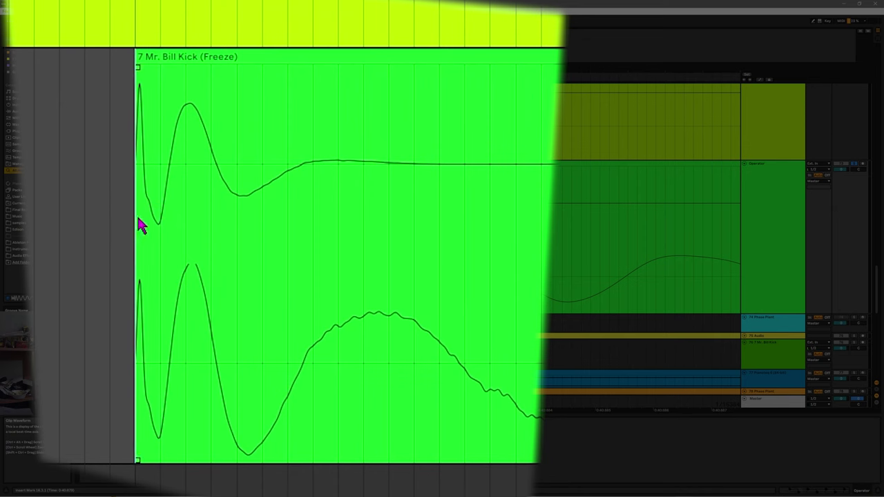
pyautogui.moveTo(136, 214); pyautogui.dragTo(438, 217)
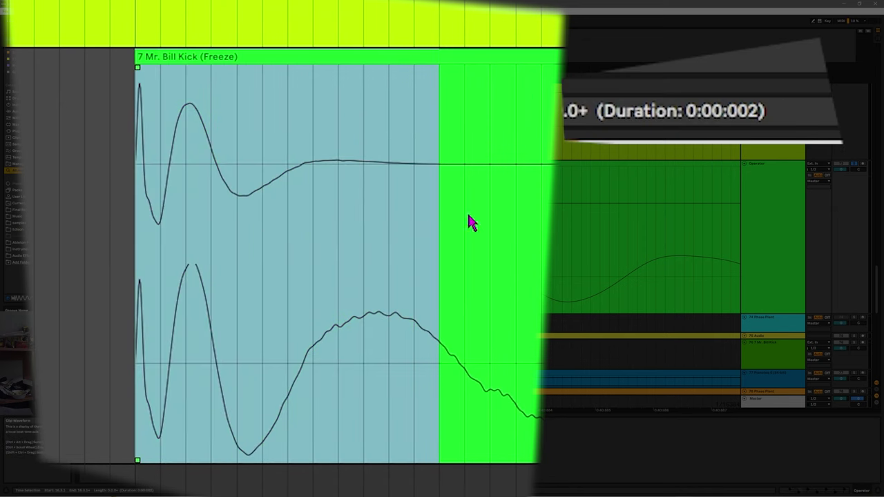
pyautogui.moveTo(544, 213); pyautogui.dragTo(137, 206)
pyautogui.scroll(-6, 425, 225)
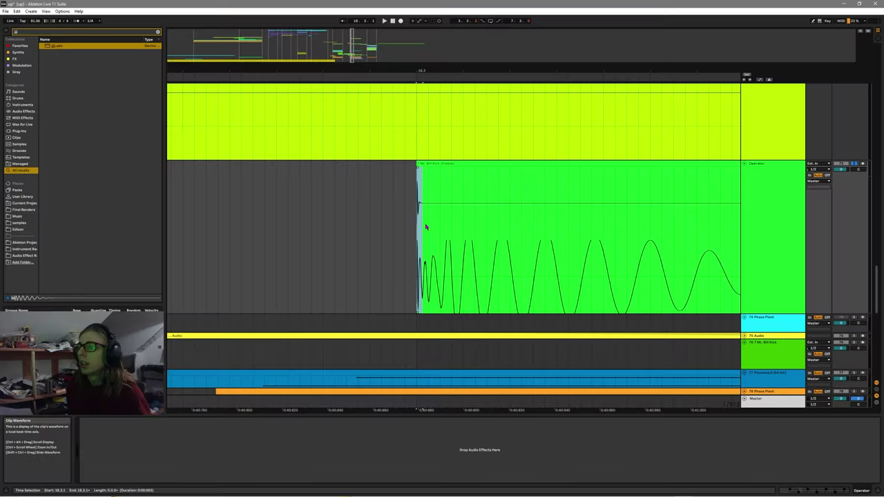
pyautogui.scroll(-10, 474, 230)
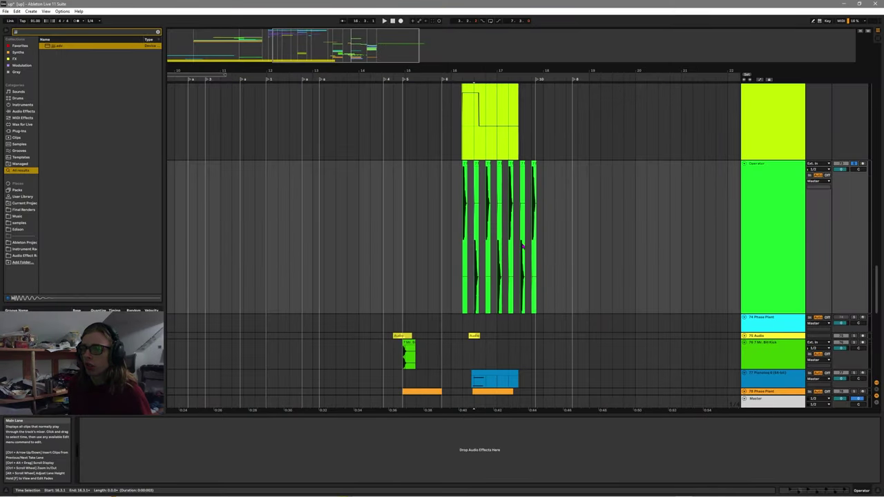
# - Undo the flattening and freezing of the green Operator track
pyautogui.click(788, 244)
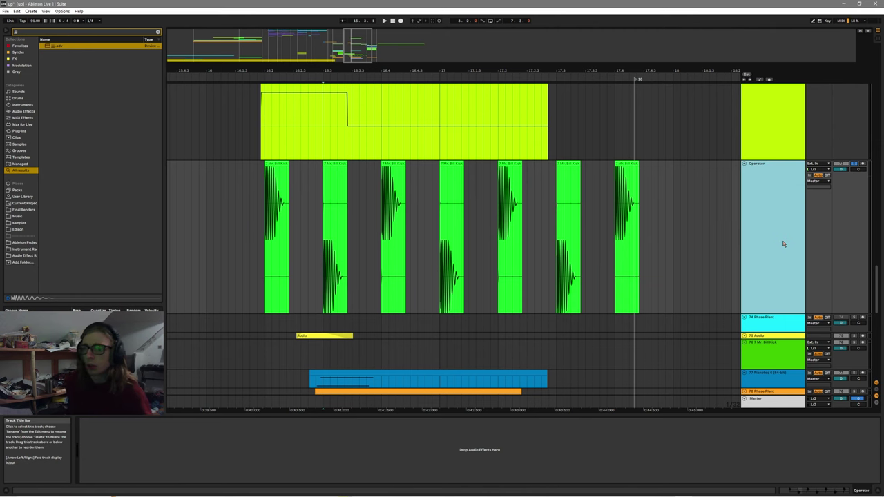
pyautogui.press('Right')
pyautogui.press('Right')
pyautogui.press('Right')
pyautogui.press('Right')
pyautogui.press('Right')
pyautogui.press('Right')
pyautogui.press('Right')
pyautogui.press('Right')
pyautogui.press('Right')
pyautogui.press('Right')
pyautogui.press('Right')
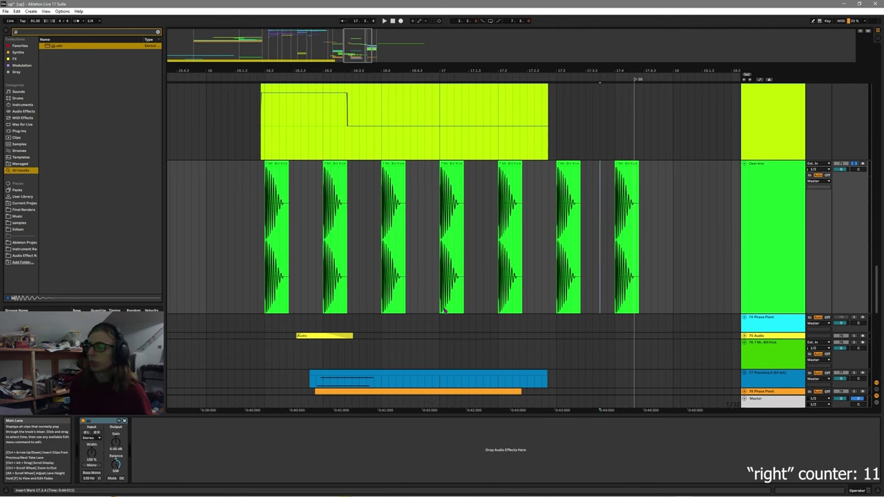
# - Show the Balance automation and shift its section from 16.1.4 to 18.2.2 slightly earlier, so each jump precedes its kick
pyautogui.press('a')
pyautogui.press('Right')
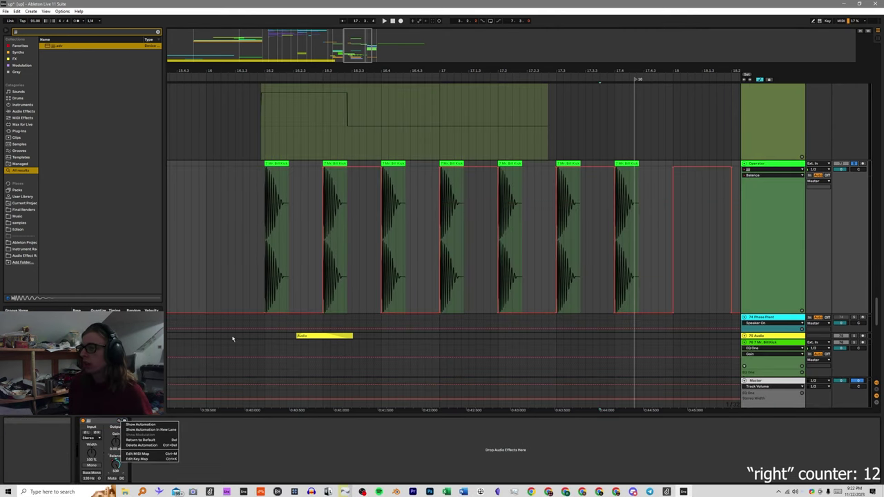
pyautogui.moveTo(266, 237); pyautogui.dragTo(484, 246)
pyautogui.moveTo(574, 247); pyautogui.dragTo(753, 241)
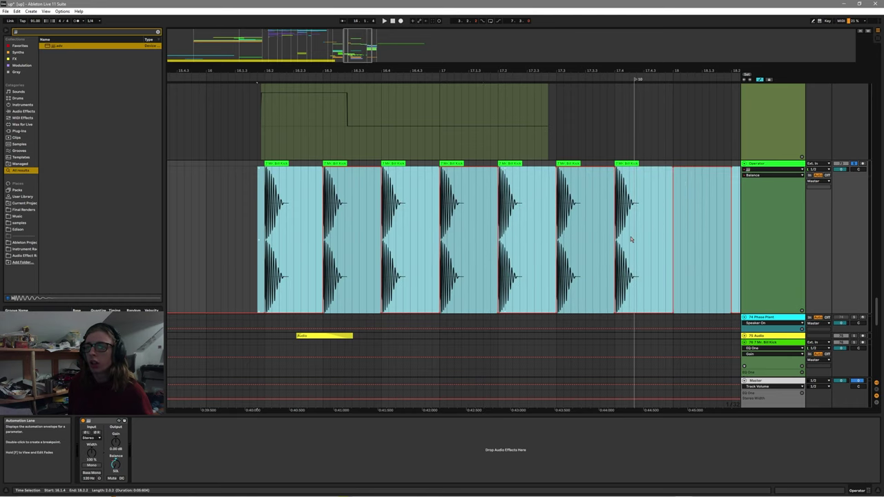
pyautogui.scroll(15, 631, 240)
pyautogui.scroll(-4, 490, 247)
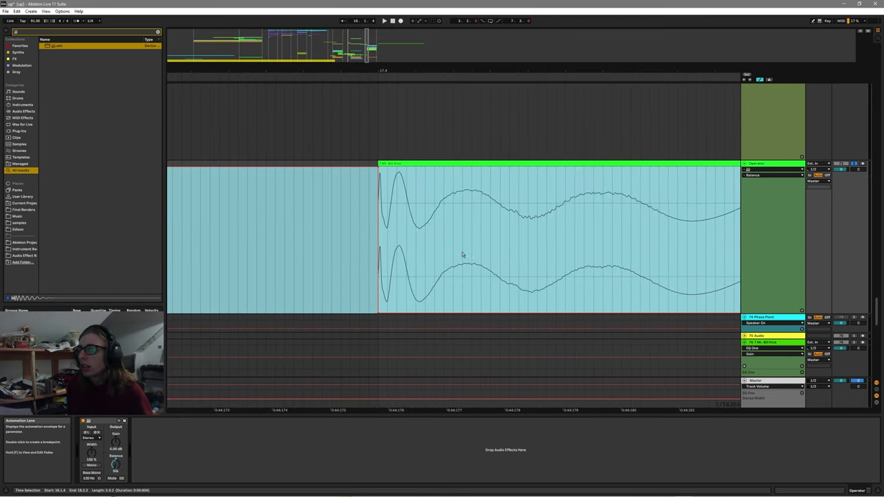
pyautogui.press('Left')
pyautogui.press('Left')
pyautogui.press('Left')
pyautogui.press('Left')
pyautogui.press('Left')
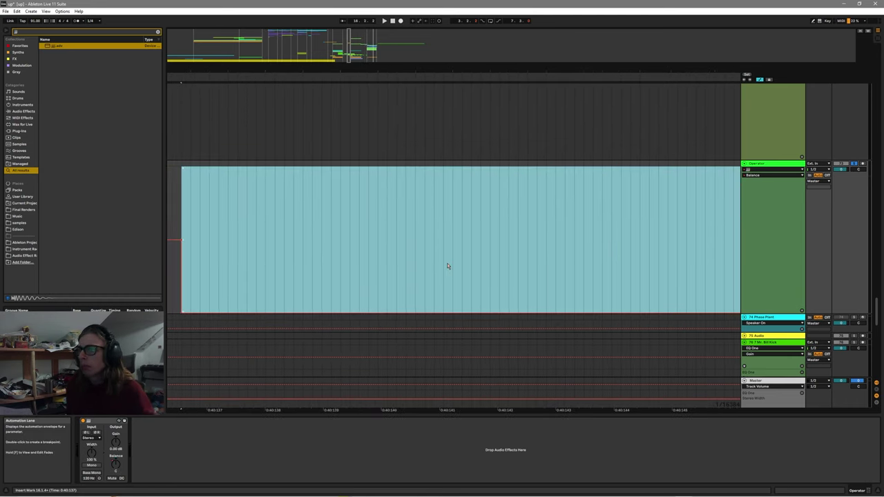
pyautogui.scroll(-4, 447, 266)
pyautogui.scroll(-6, 534, 248)
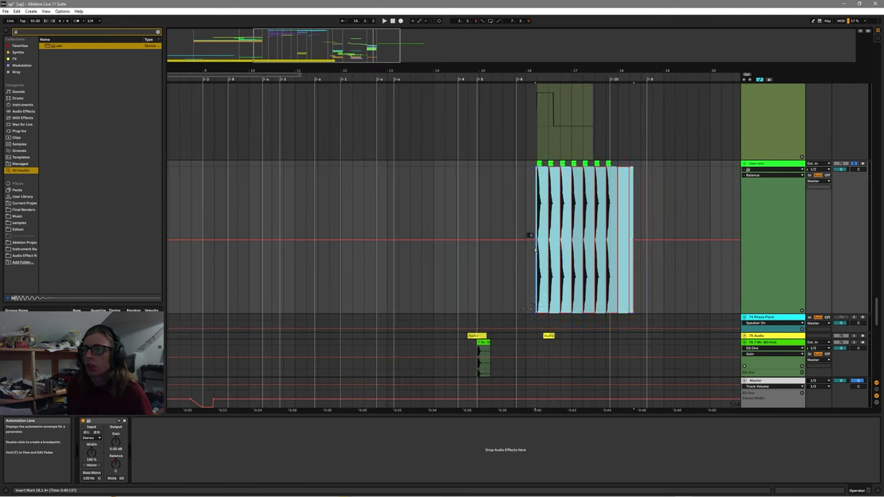
# - Play the kicks back from 16.1.2 with the shifted Balance automation
pyautogui.scroll(7, 509, 243)
pyautogui.scroll(2, 509, 243)
pyautogui.scroll(-10, 495, 259)
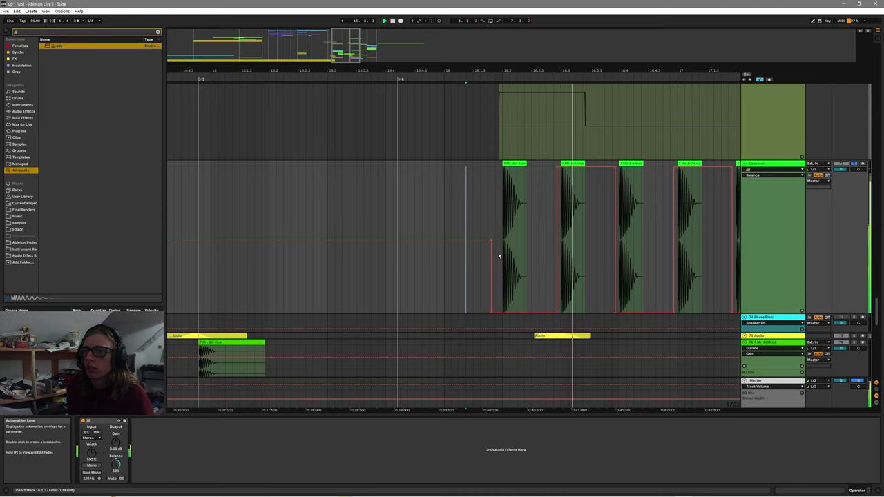
pyautogui.scroll(2, 492, 247)
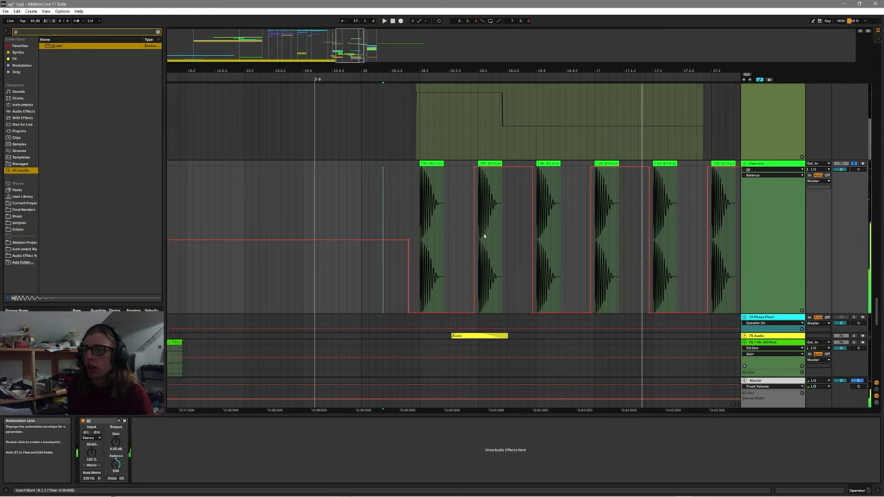
# - Measure the time between the Balance jump and the start of the kick at 16.3
pyautogui.scroll(6, 442, 268)
pyautogui.scroll(5, 413, 272)
pyautogui.moveTo(458, 268)
pyautogui.mouseDown()
pyautogui.moveTo(343, 268)
pyautogui.moveTo(445, 268)
pyautogui.mouseUp()
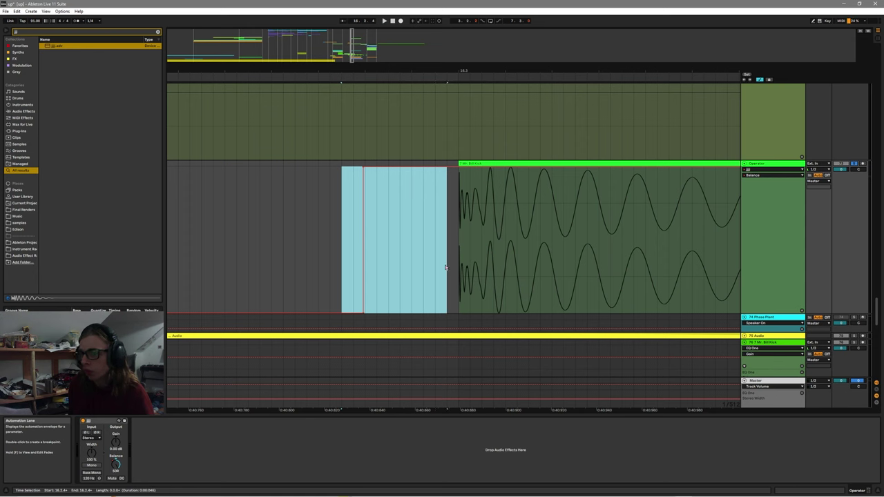
pyautogui.moveTo(352, 298); pyautogui.dragTo(451, 284)
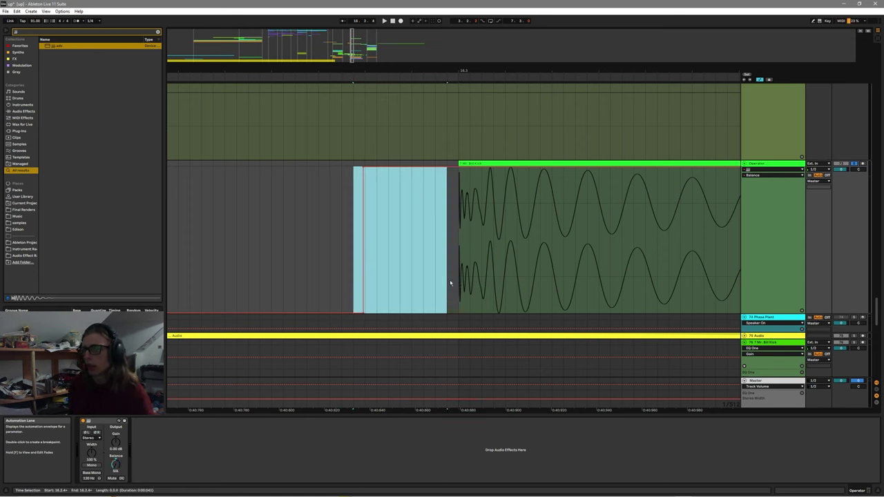
pyautogui.moveTo(455, 280)
pyautogui.mouseDown()
pyautogui.moveTo(349, 270)
pyautogui.moveTo(453, 283)
pyautogui.mouseUp()
pyautogui.click(445, 174)
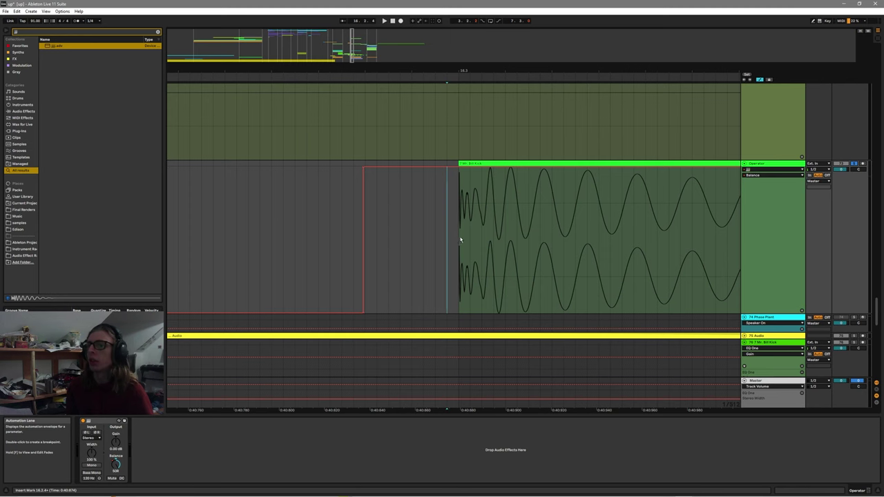
# - Select the opening part of the kick clip at 16.3 and view it together with the neighbouring kicks and their Balance automation
pyautogui.moveTo(461, 240); pyautogui.dragTo(727, 230)
pyautogui.press('-')
pyautogui.press('-')
pyautogui.press('-')
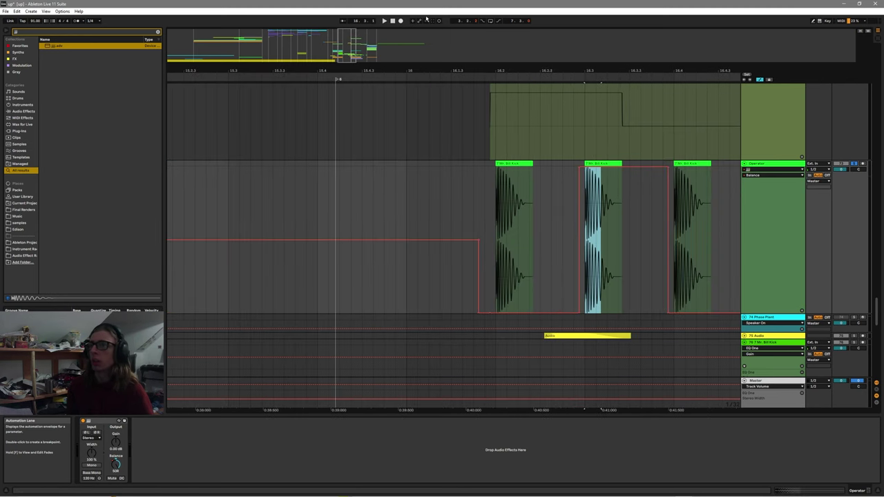
pyautogui.moveTo(355, 45)
pyautogui.mouseDown()
pyautogui.moveTo(373, 24)
pyautogui.moveTo(363, 37)
pyautogui.mouseUp()
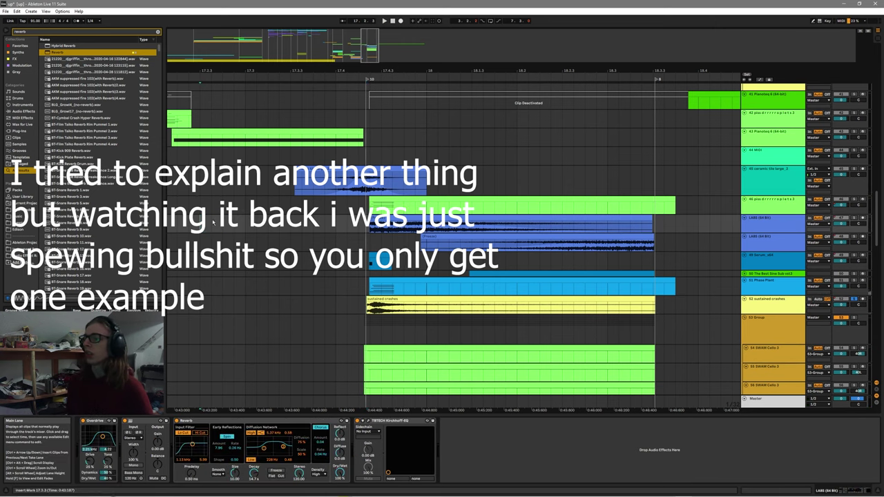
# - Show the device chain of the Master track, followed by that of the sustained crashes track
pyautogui.click(760, 401)
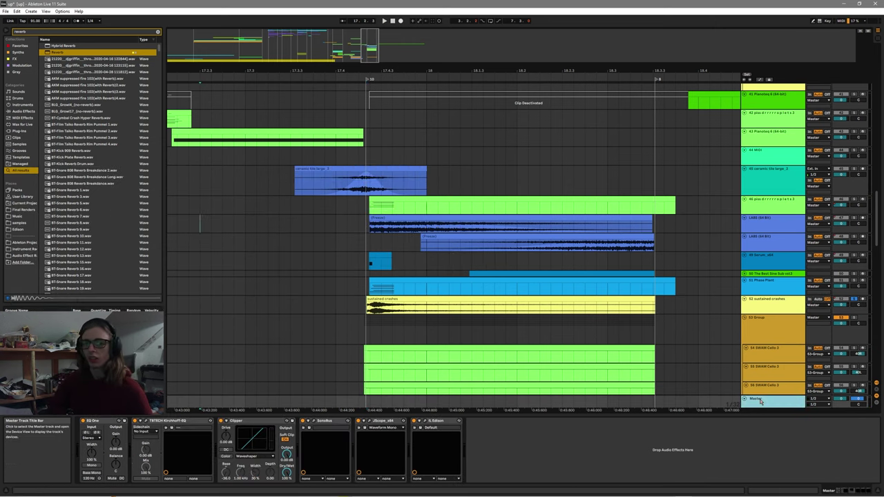
pyautogui.click(774, 305)
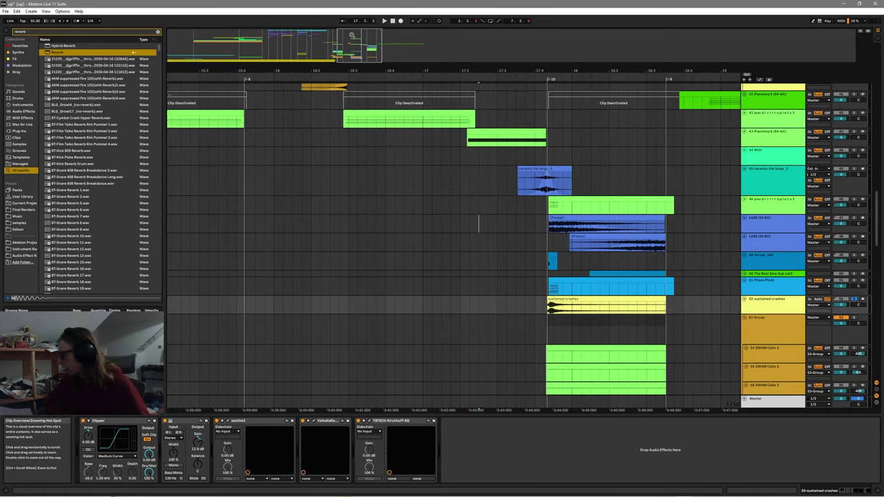
# - Hide the device chain and examine a wider stretch of the arrangement, from about bar 14 to bar 20
pyautogui.moveTo(359, 48); pyautogui.dragTo(368, 49)
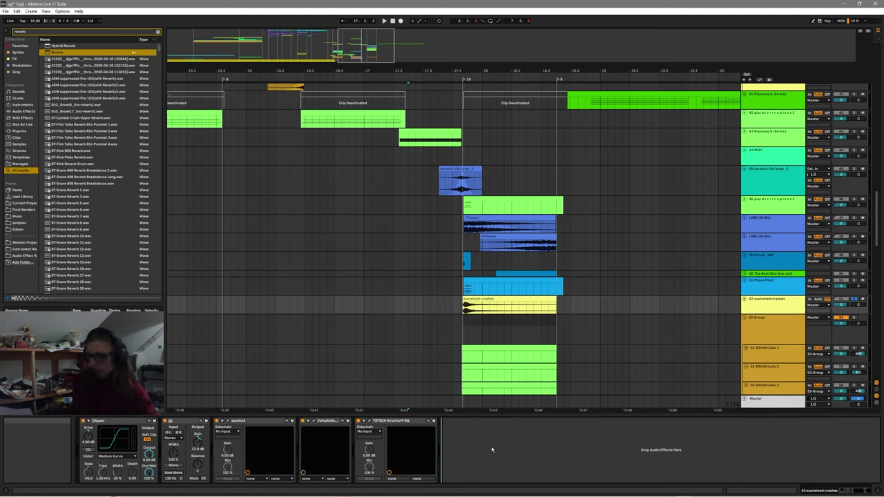
pyautogui.scroll(-5, 391, 346)
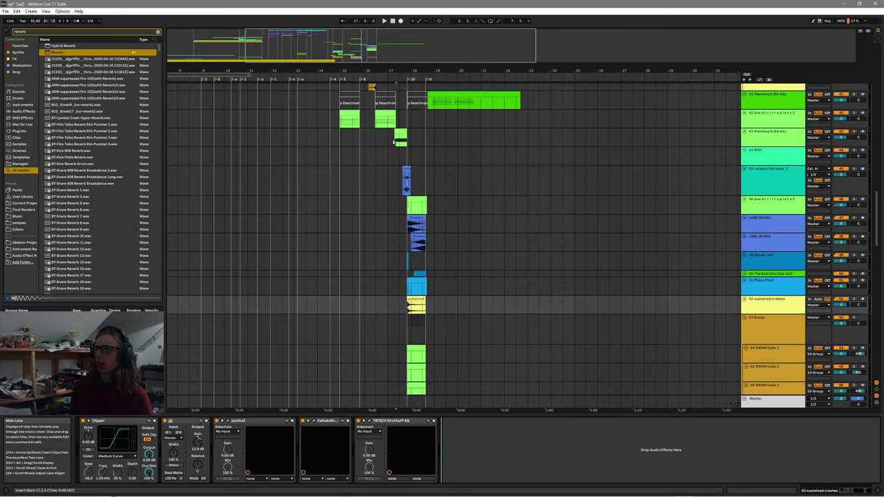
pyautogui.scroll(8, 394, 142)
pyautogui.scroll(4, 425, 336)
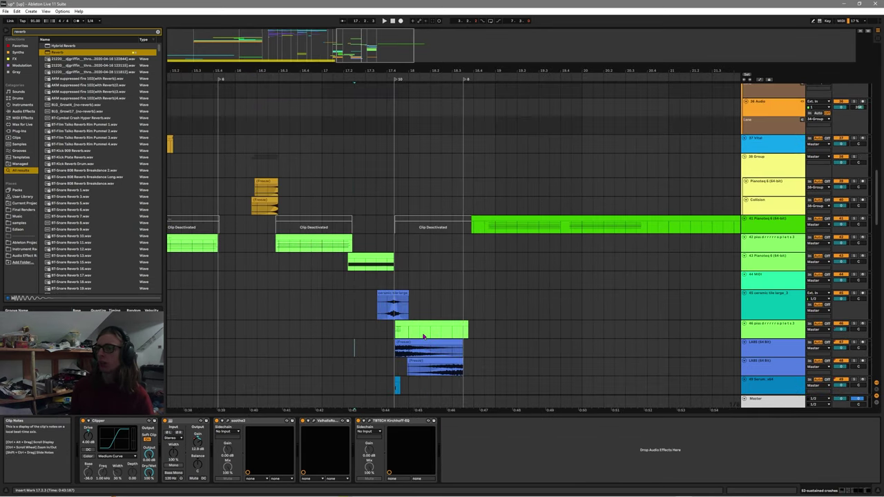
pyautogui.hotkey('ctrl', 'alt', 'l')
pyautogui.hscroll(-2, 531, 301)
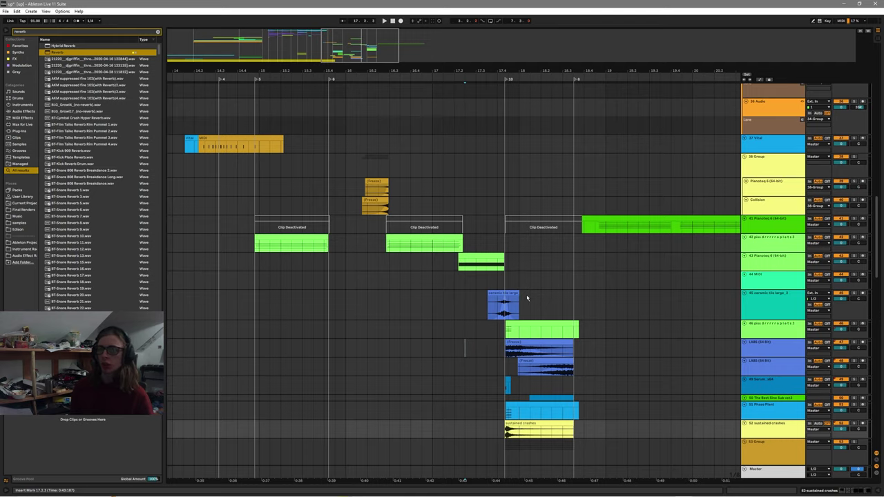